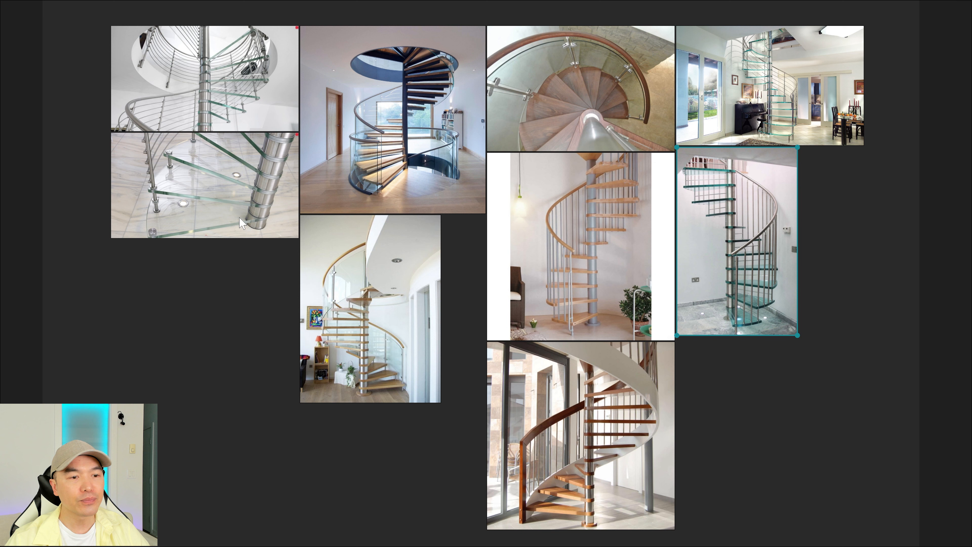
Step: Examine the close-up reference photo of the glass treads and the segmented metal column
left_click(261, 219)
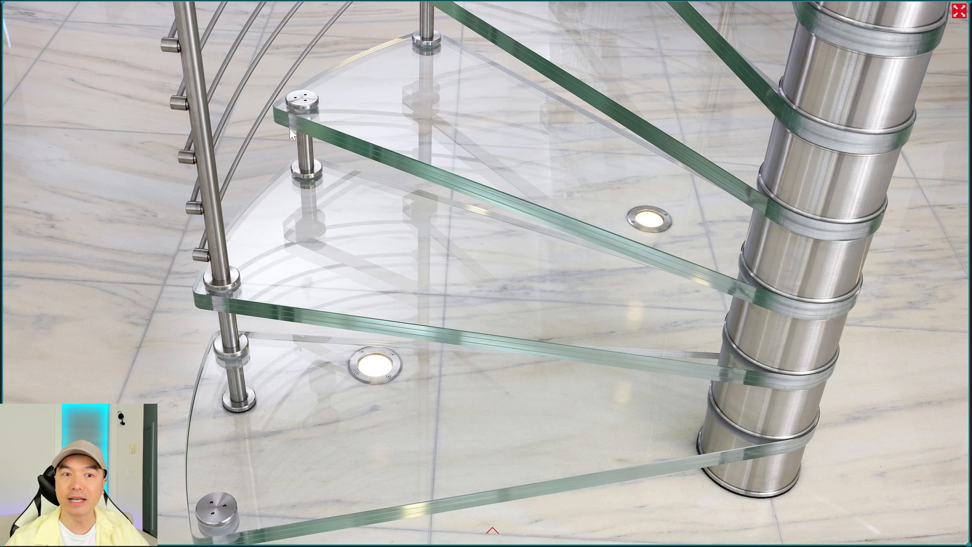
Step: Move the cylinder's top vertices straight up to form a tall column, then return to object mode
key("w")
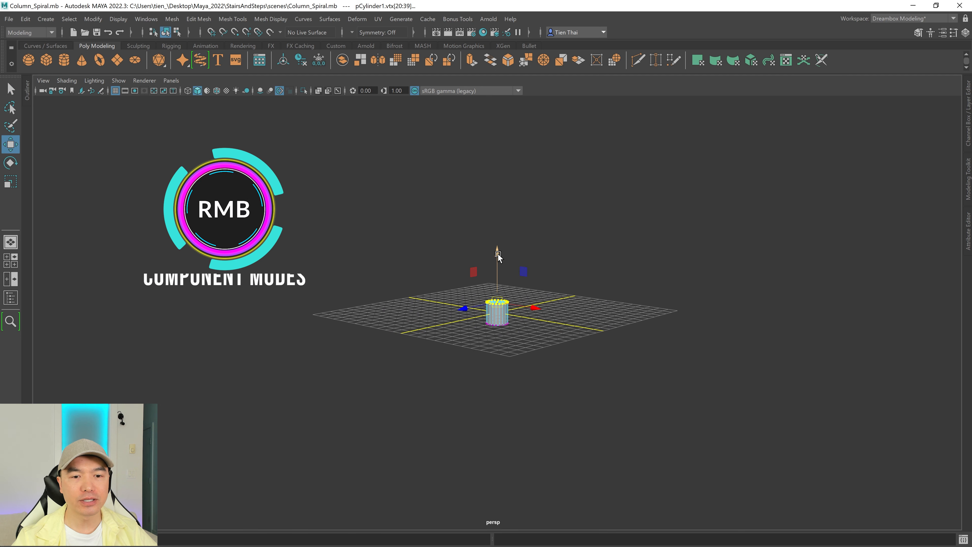
left_click_drag(521, 304, 521, 148)
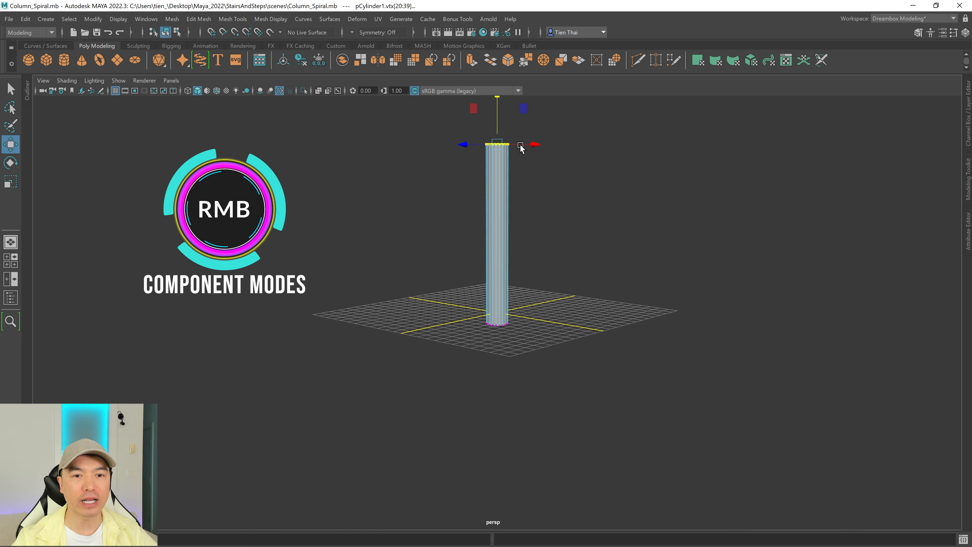
middle_click_drag(520, 149, 590, 315, "alt")
left_click_drag(483, 199, 484, 150)
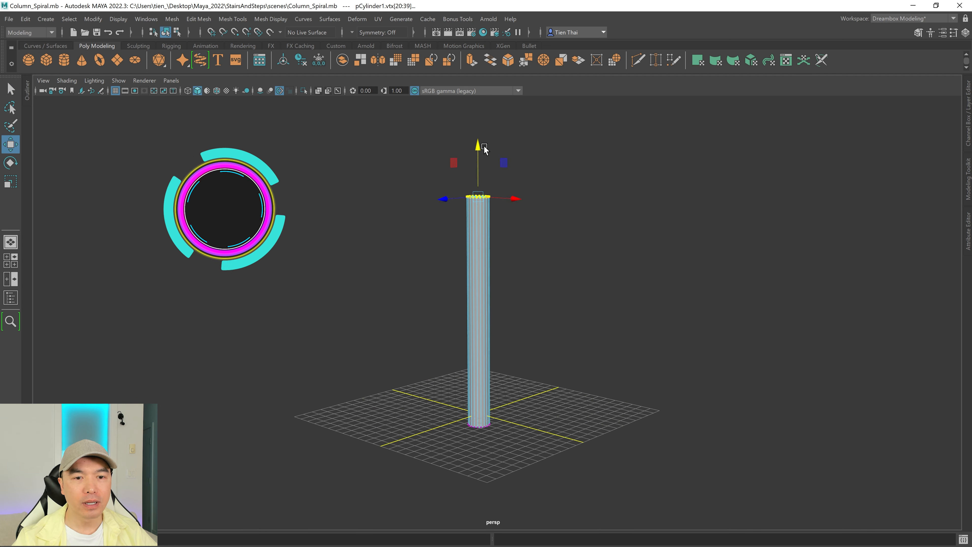
middle_click_drag(715, 457, 716, 406, "alt")
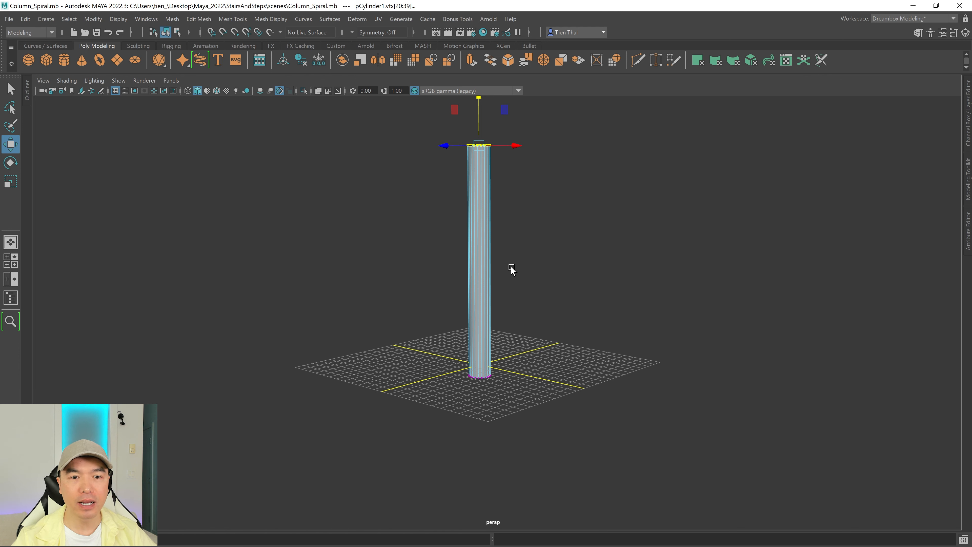
right_click_drag(541, 222, 602, 196)
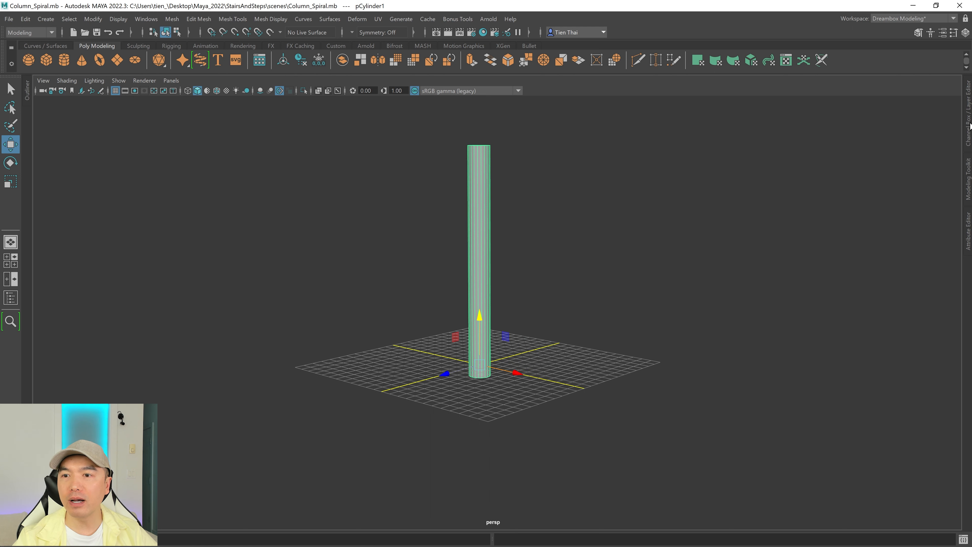
Step: Put the column on a new display layer named Reference_Layer and set the layer to template display
left_click(970, 124)
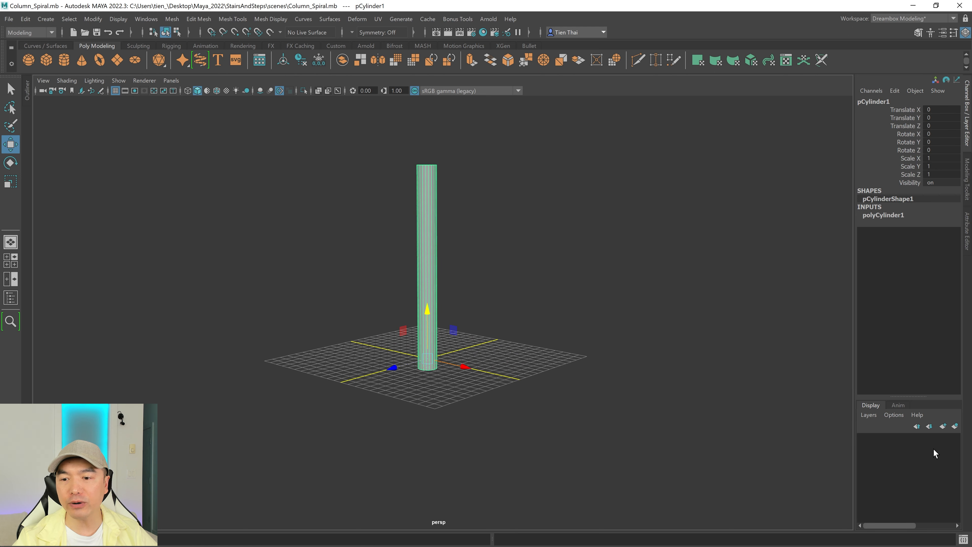
left_click(954, 426)
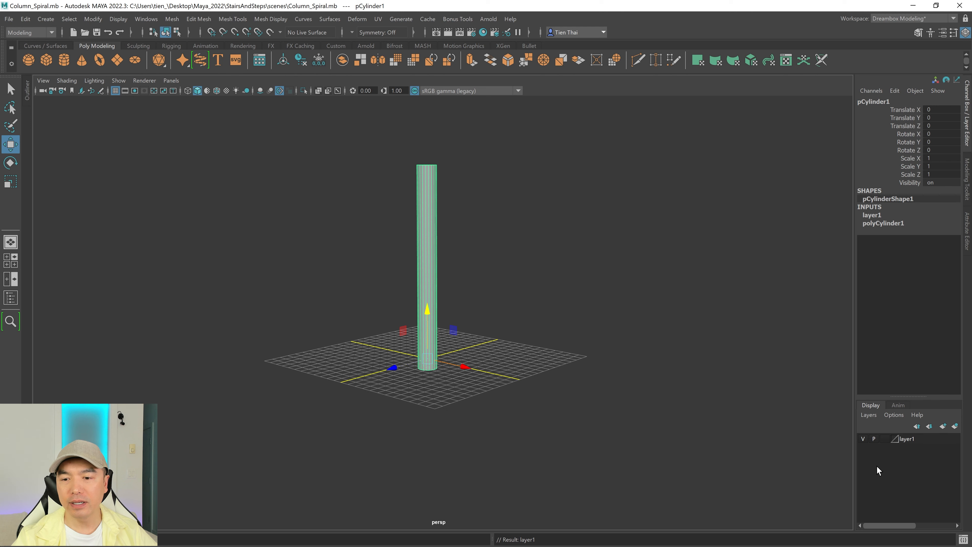
double_click(906, 439)
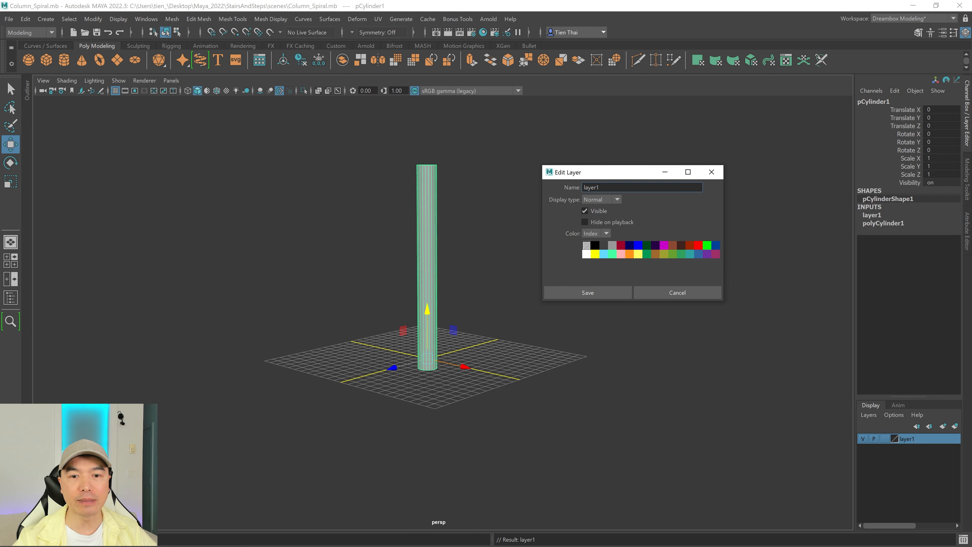
type("Refre")
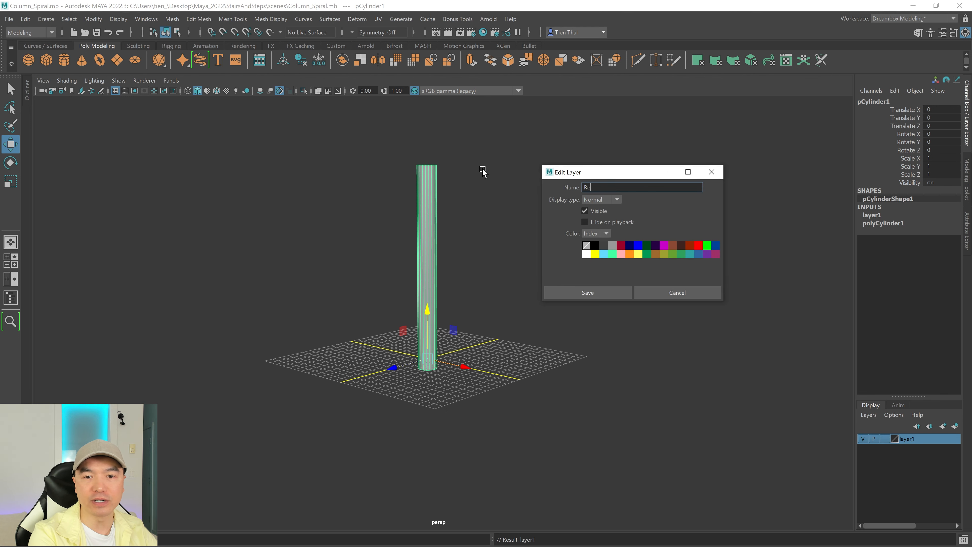
key("BackSpace")
key("BackSpace")
type("erenc")
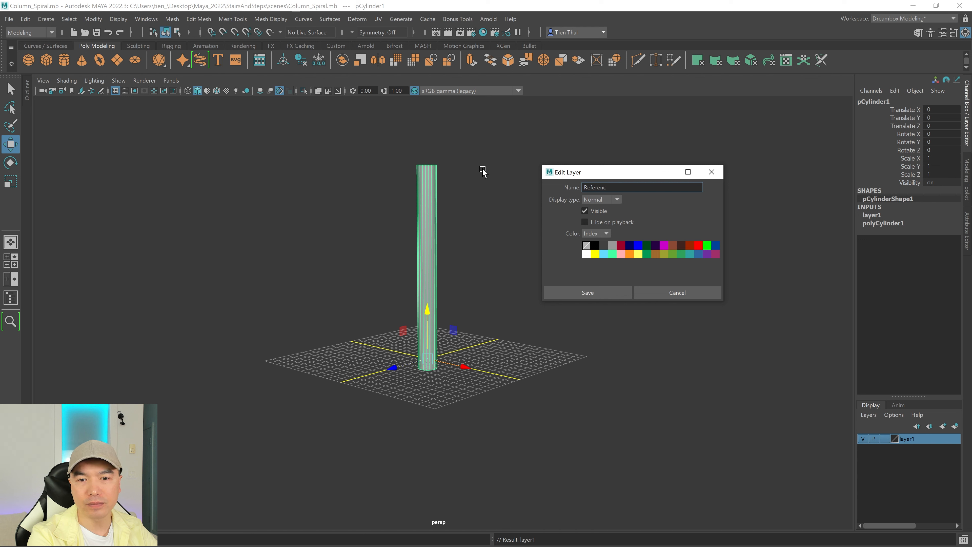
type("e_Layer")
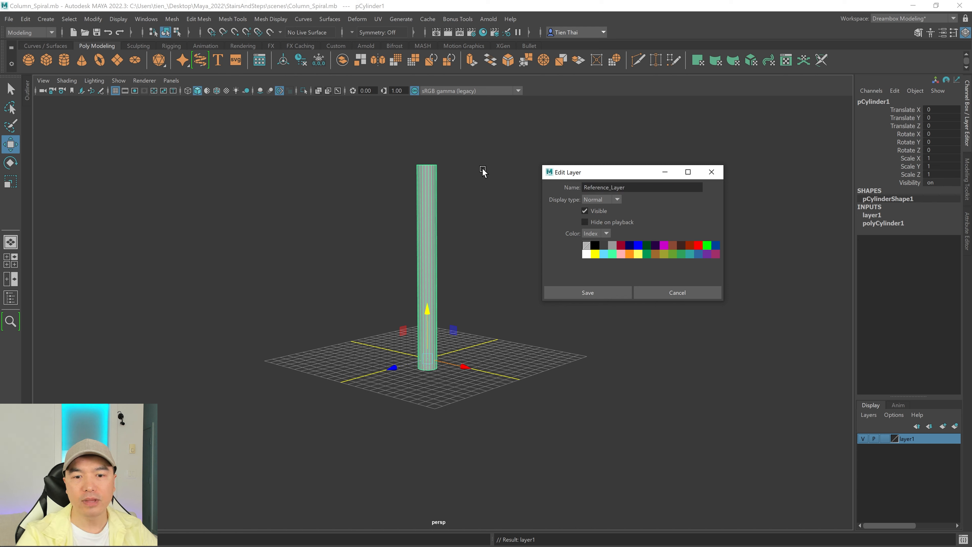
left_click(608, 297)
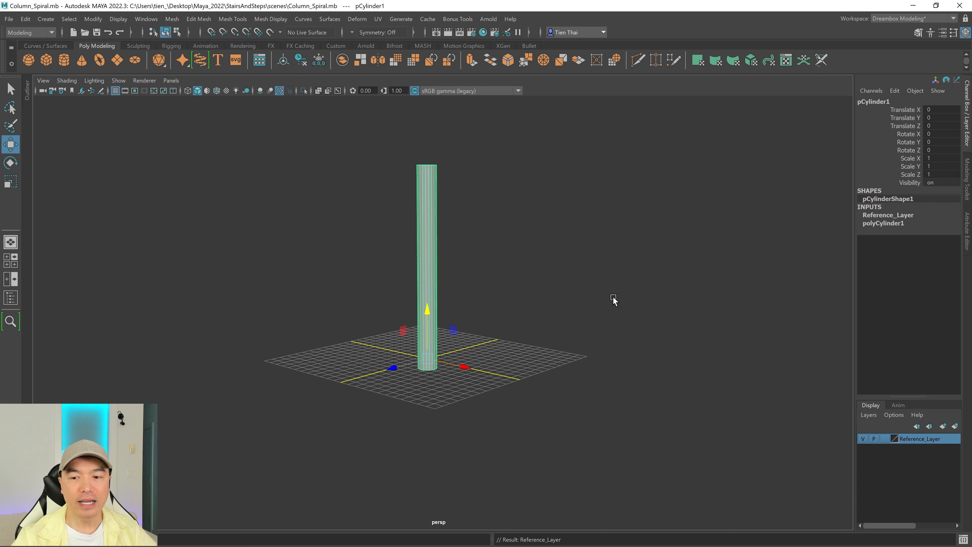
left_click(886, 438)
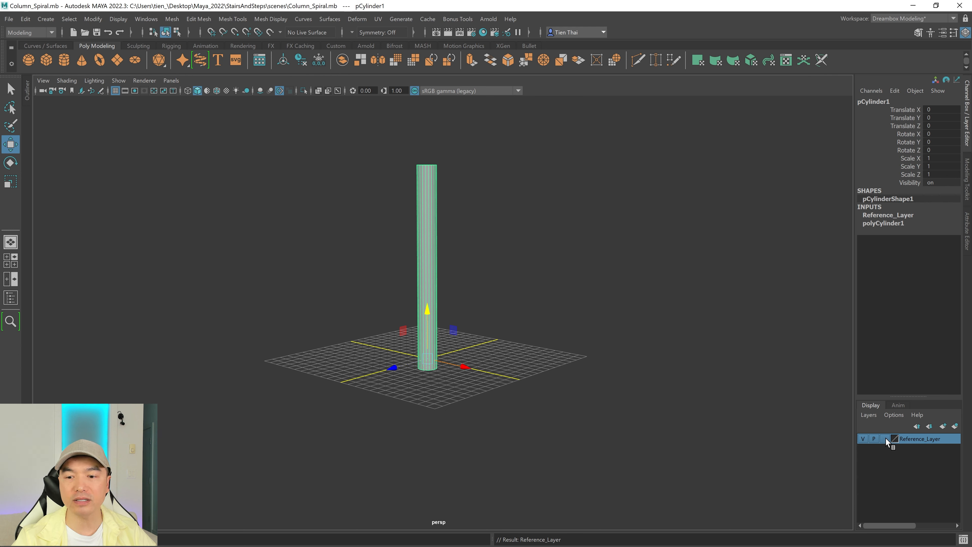
left_click(398, 207)
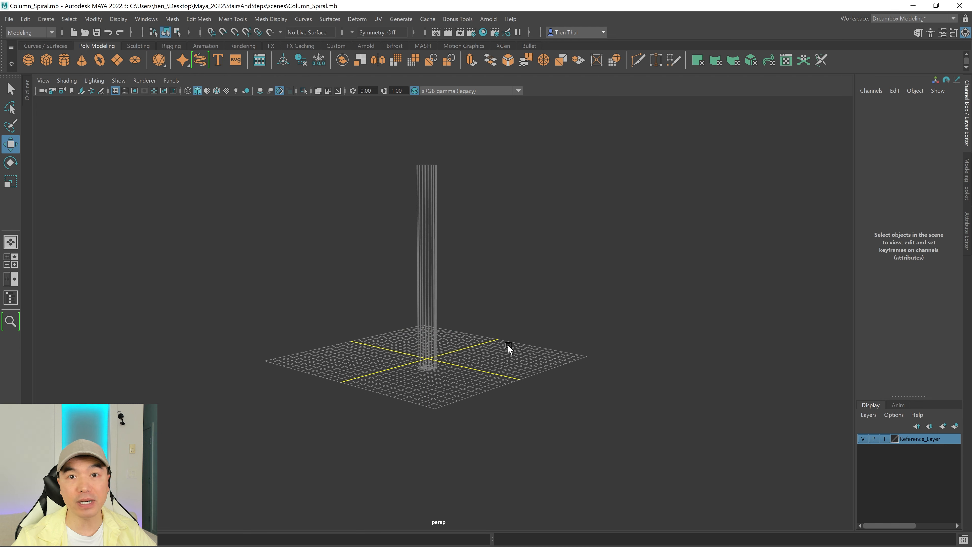
Step: Create a polygon disc at the origin and show its polyDisc1 construction attributes
middle_click_drag(519, 307, 637, 336, "alt")
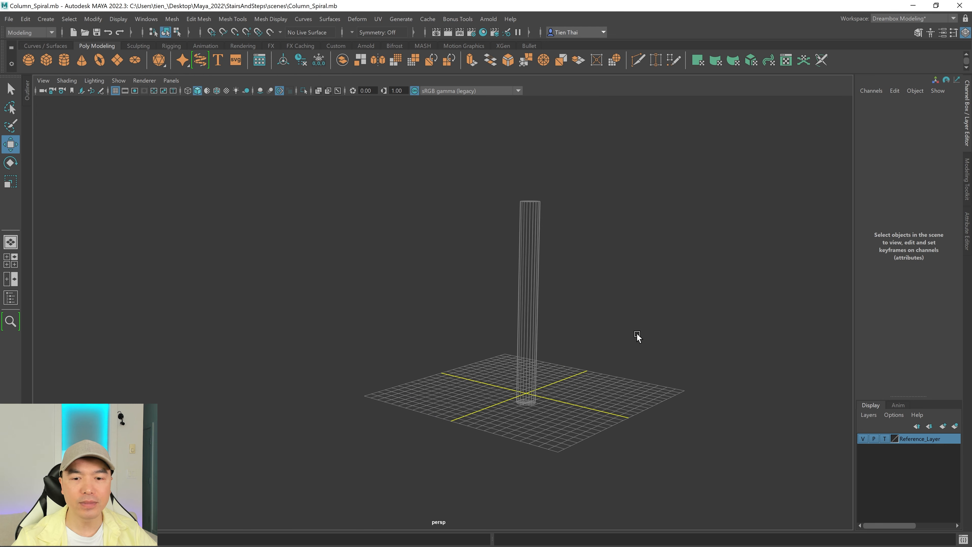
scroll(587, 341, "up", 3)
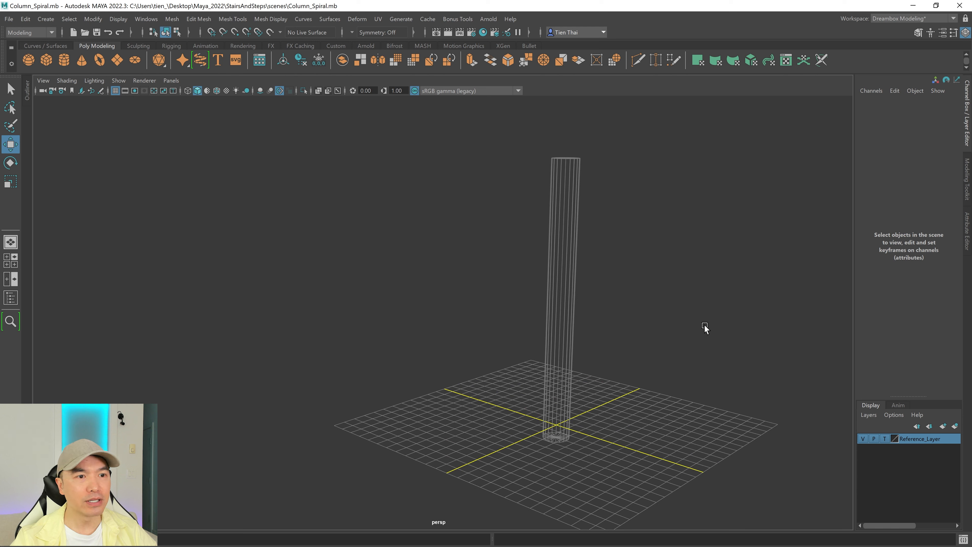
left_click(138, 66)
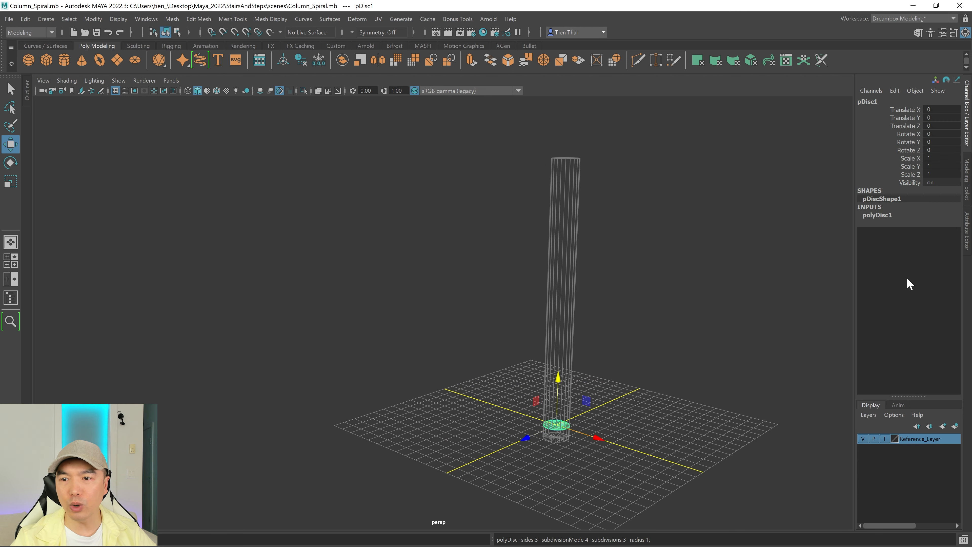
left_click(968, 233)
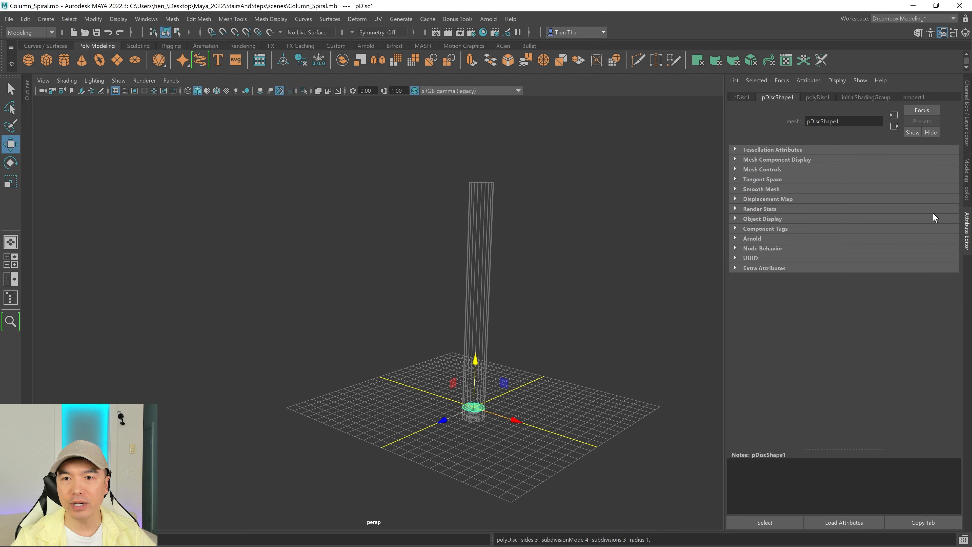
left_click(818, 97)
middle_click_drag(585, 332, 665, 313, "alt")
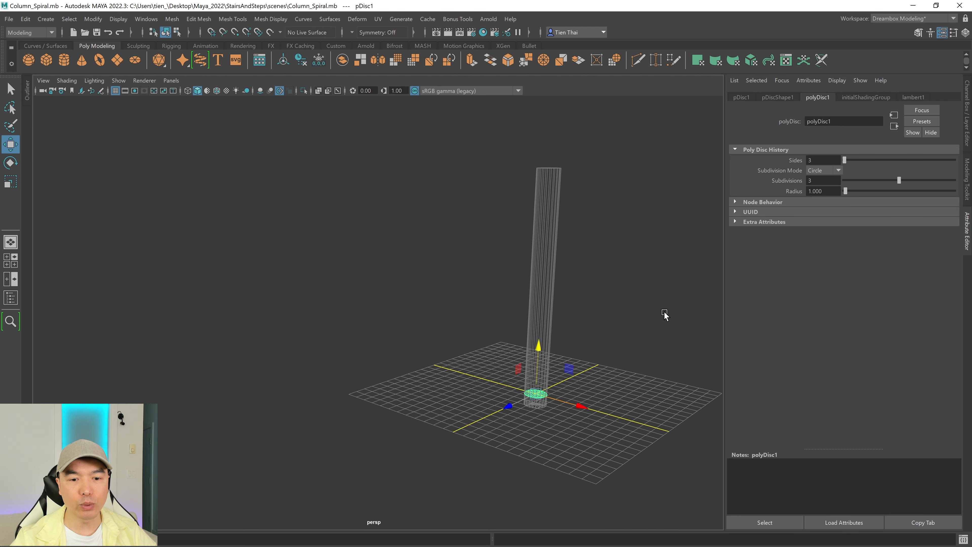
left_click_drag(665, 314, 631, 302, "alt")
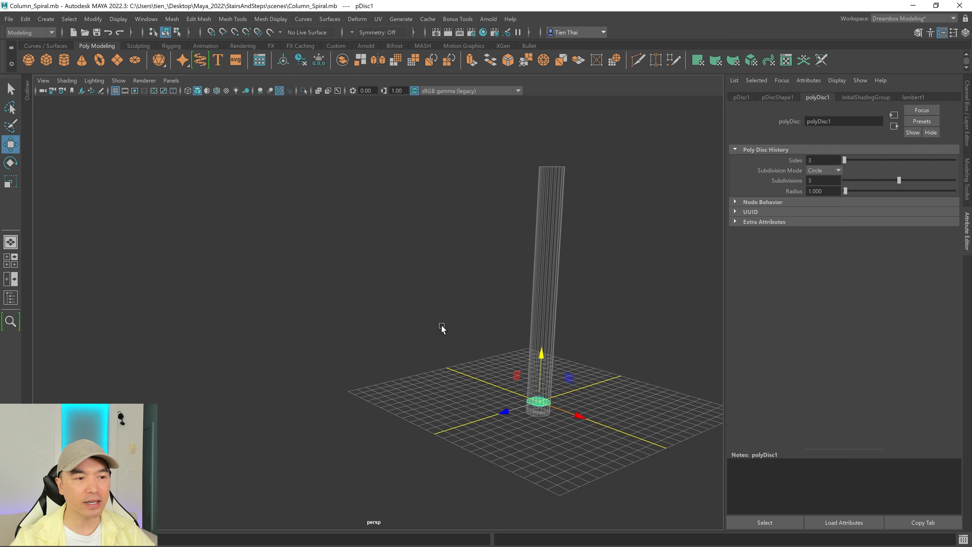
Step: Switch to a two-pane view layout and change the front view to the top view
left_click(14, 283)
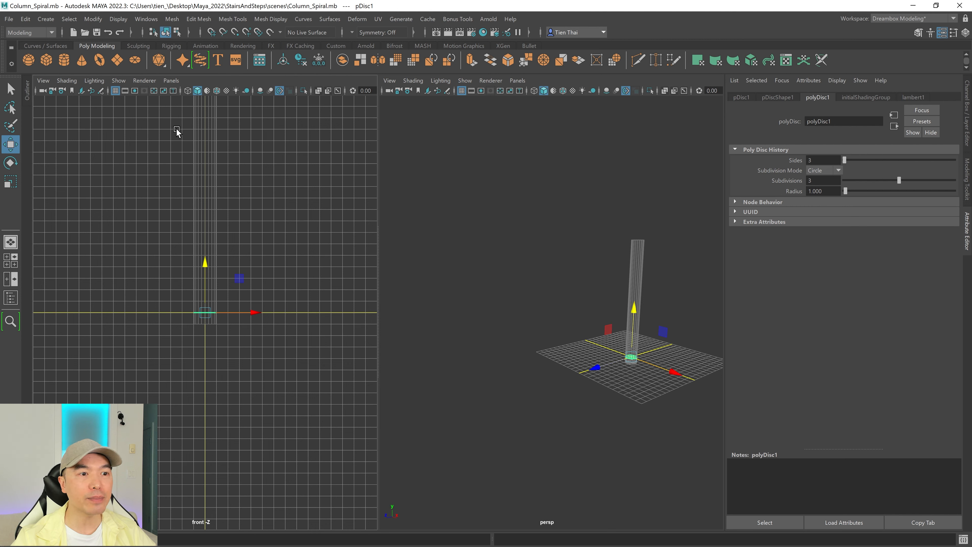
left_click(171, 81)
mouse_move(207, 111)
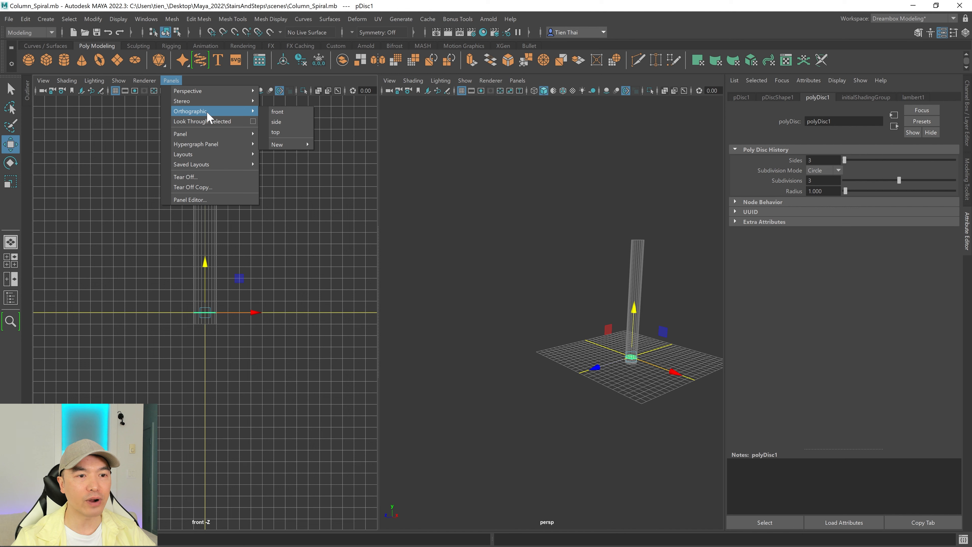
left_click(306, 362)
left_click(292, 367)
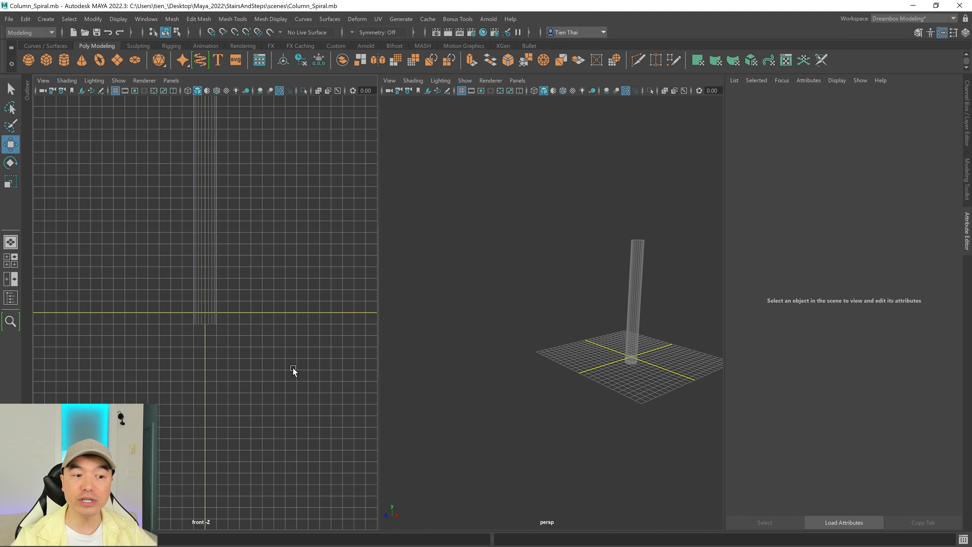
right_click_drag(198, 348, 299, 360, "alt")
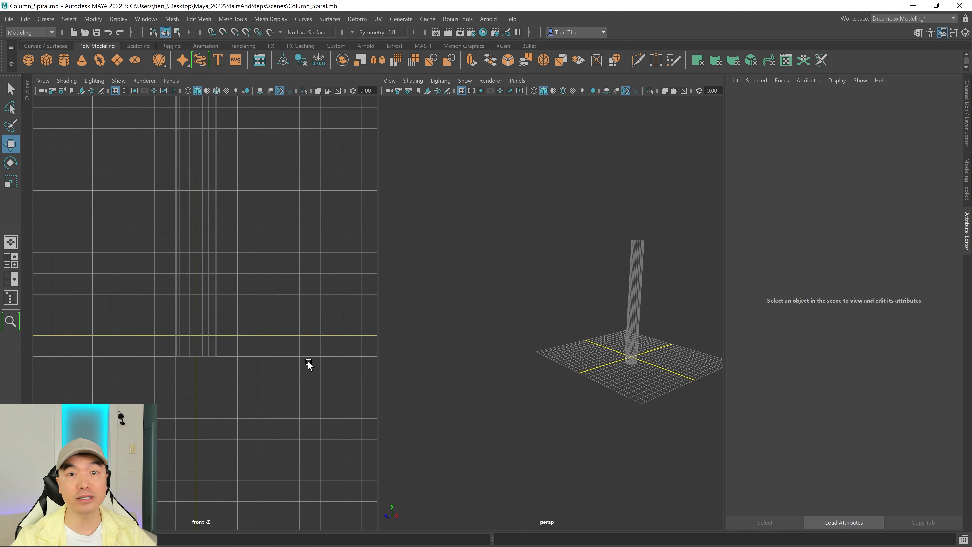
key("space")
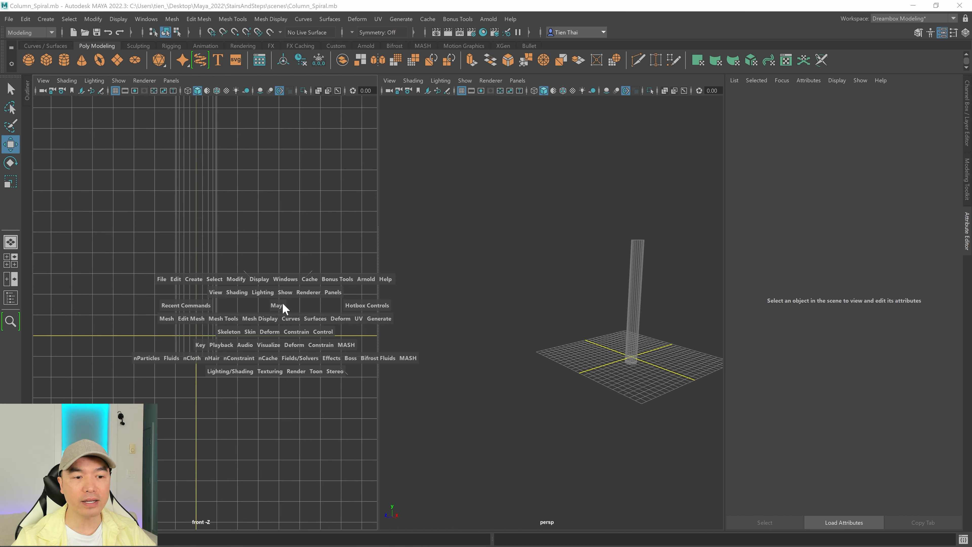
left_click_drag(275, 303, 225, 304)
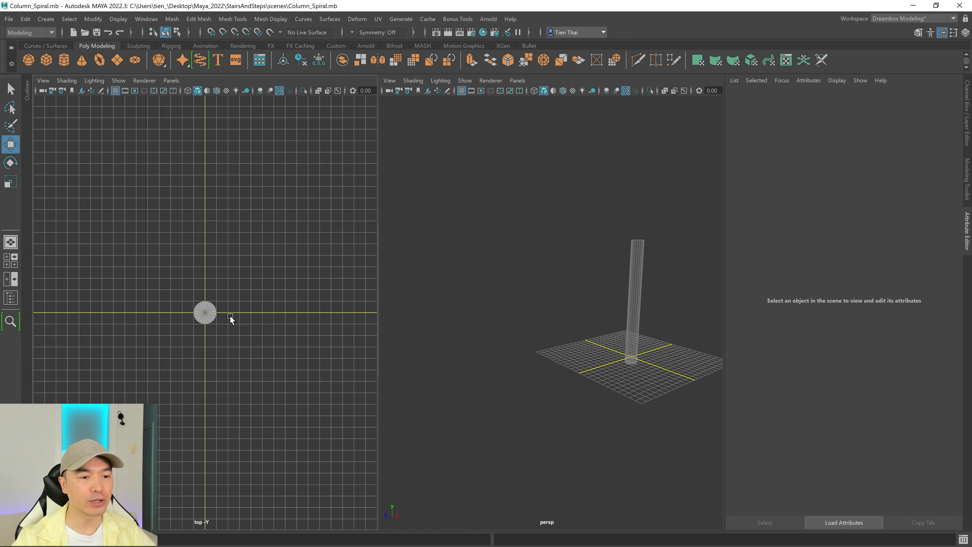
Step: Hide the grid in the top view, then maximize that view and frame the column
left_click(115, 91)
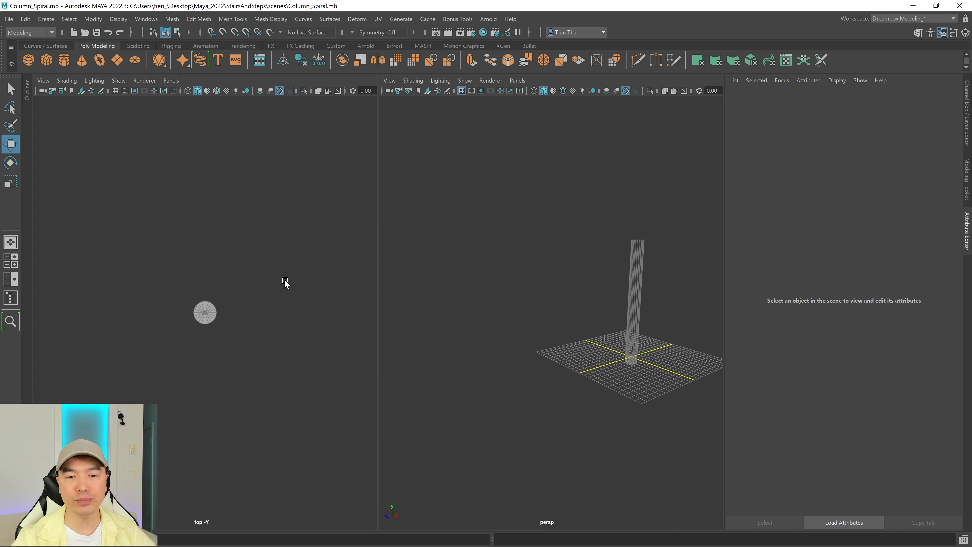
key("space")
key("f")
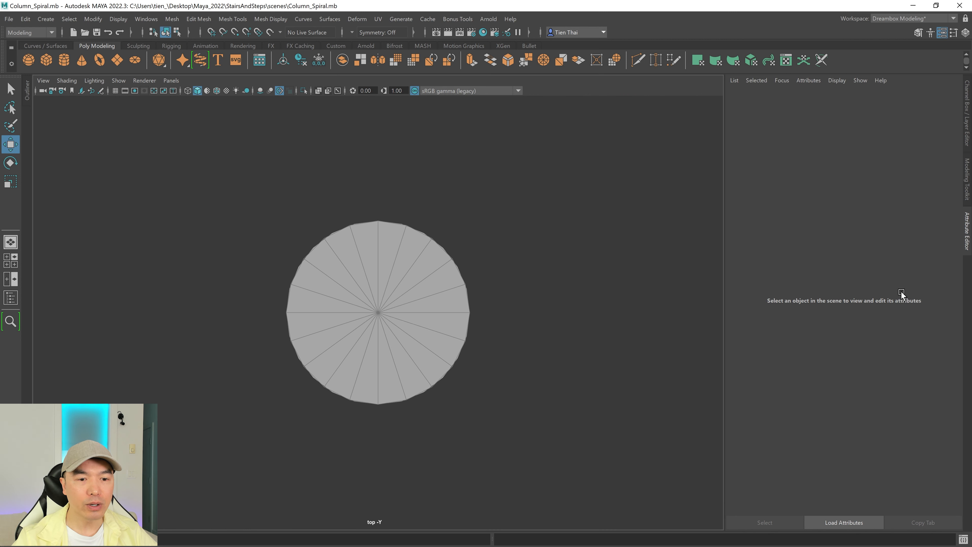
Step: Scale the disc up uniformly so that it extends slightly past the column's outline
left_click(427, 305)
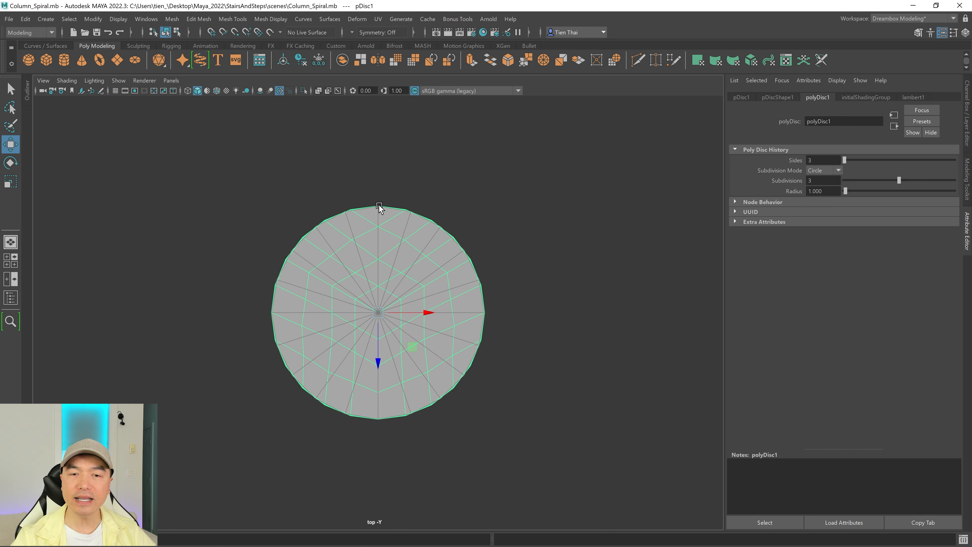
key("r")
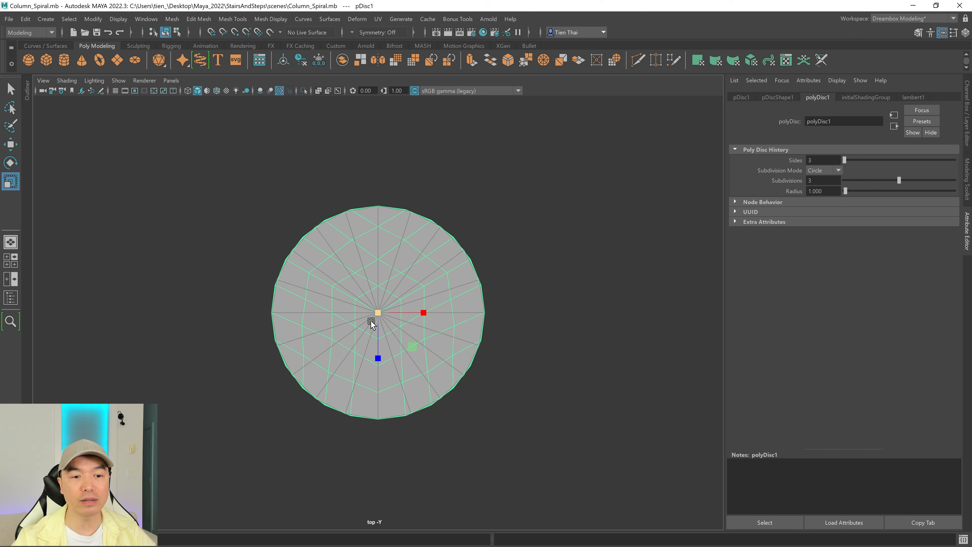
left_click_drag(379, 313, 384, 304)
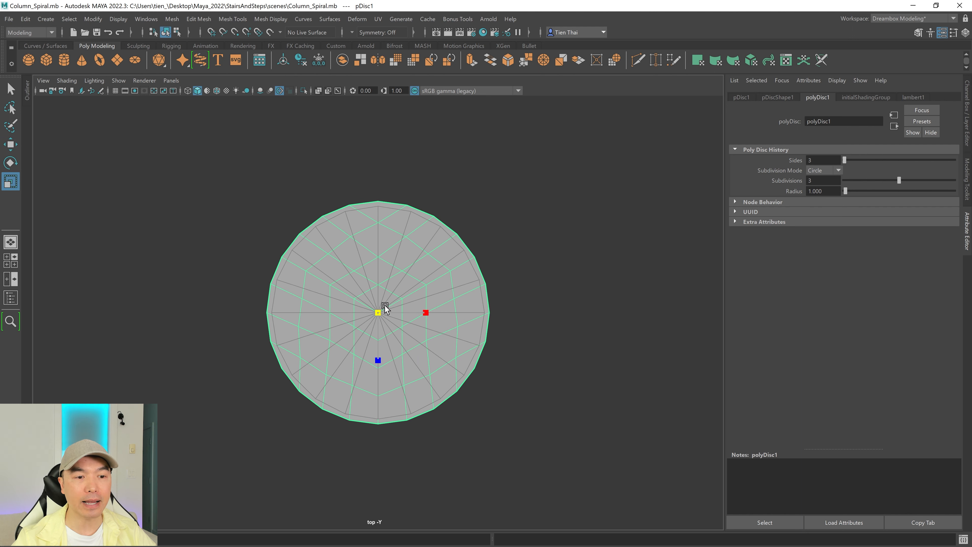
middle_click_drag(376, 412, 430, 204)
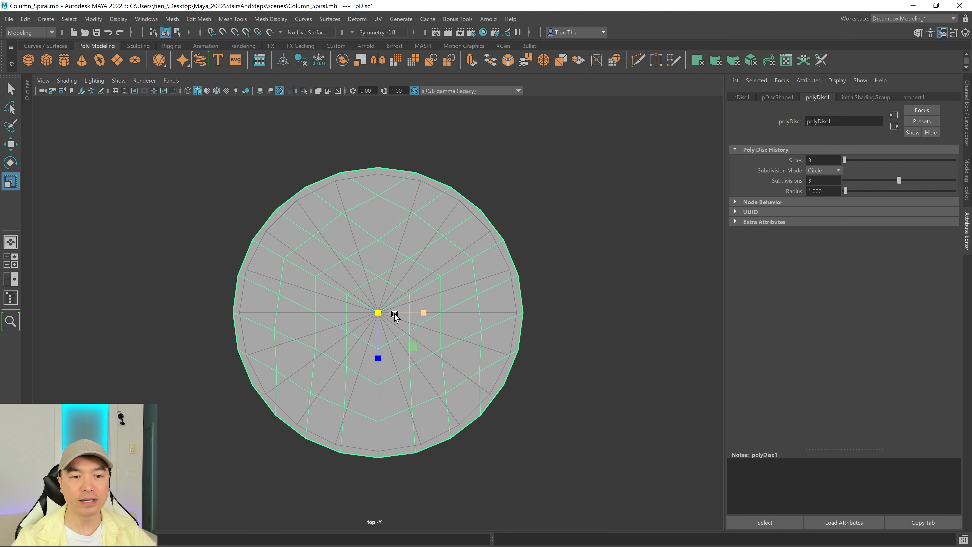
middle_click_drag(601, 260, 538, 265)
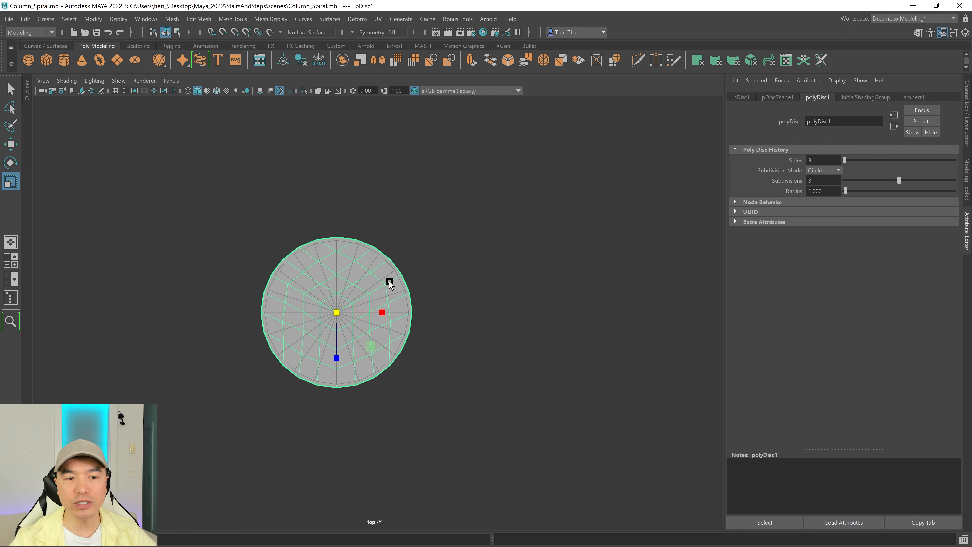
scroll(530, 293, "up", 4)
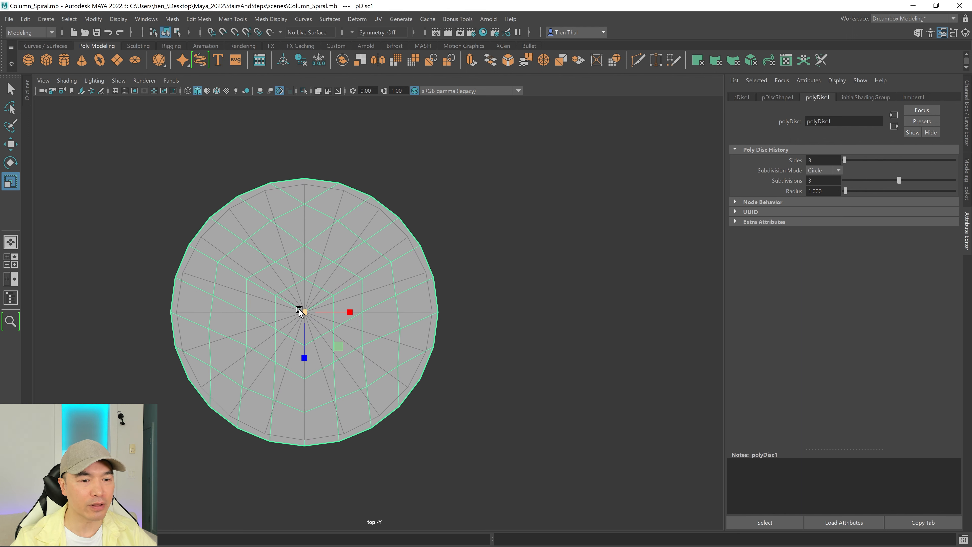
Step: Set the disc's subdivisions to 0 and its number of sides to 20 to match the column's segments
left_click_drag(303, 313, 302, 313)
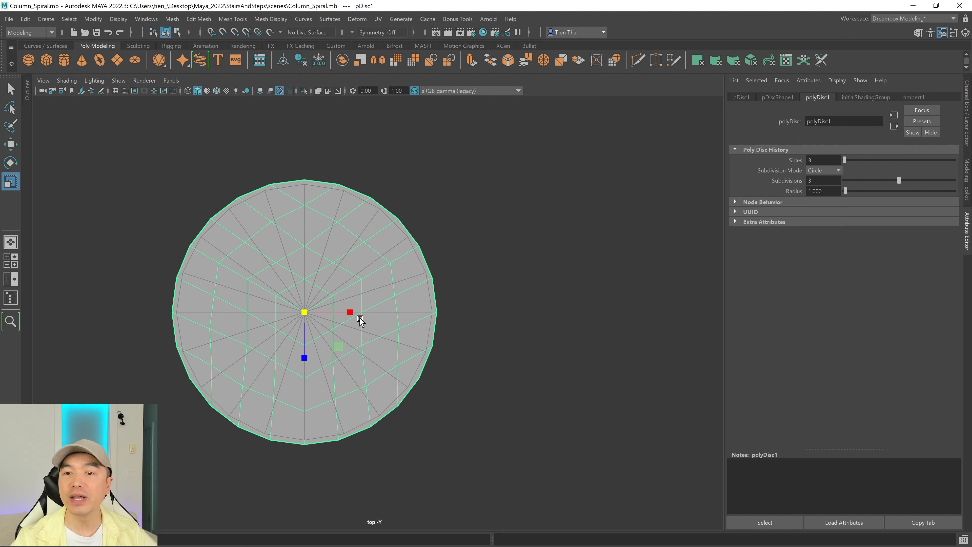
left_click_drag(845, 161, 871, 161)
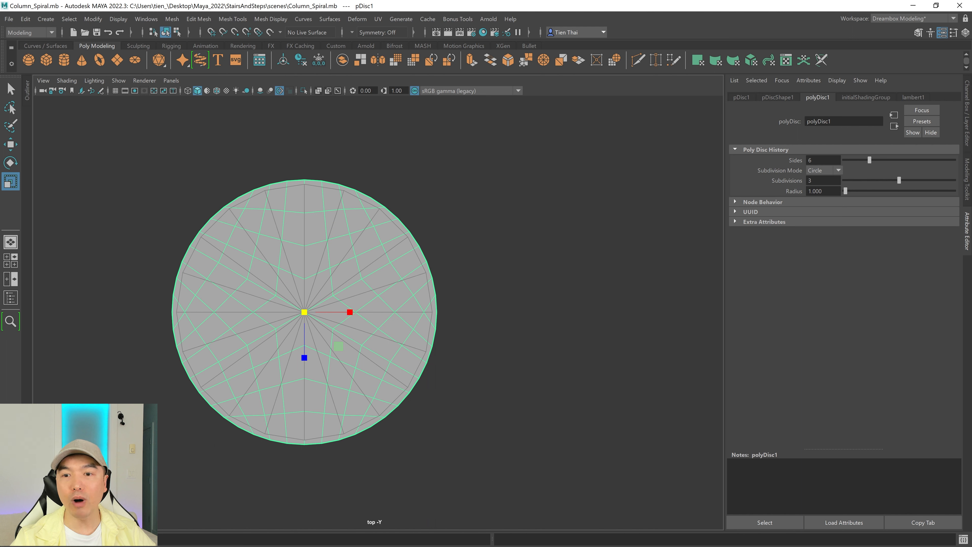
left_click_drag(899, 180, 854, 182)
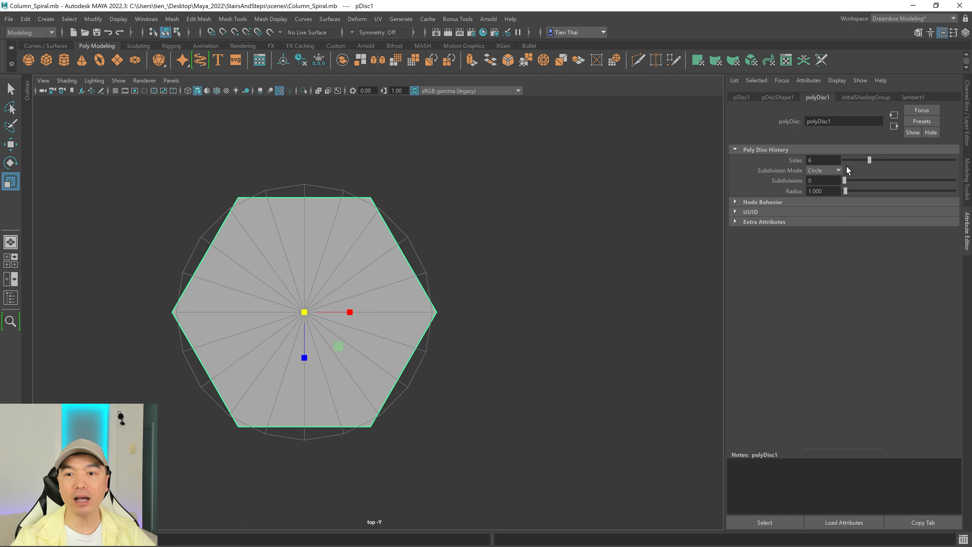
left_click_drag(873, 160, 962, 155)
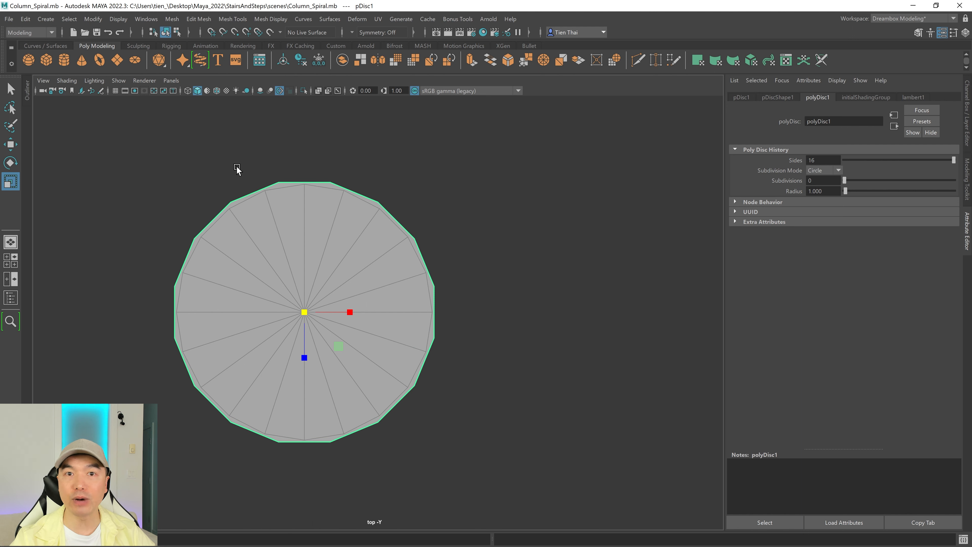
scroll(486, 284, "down", 3)
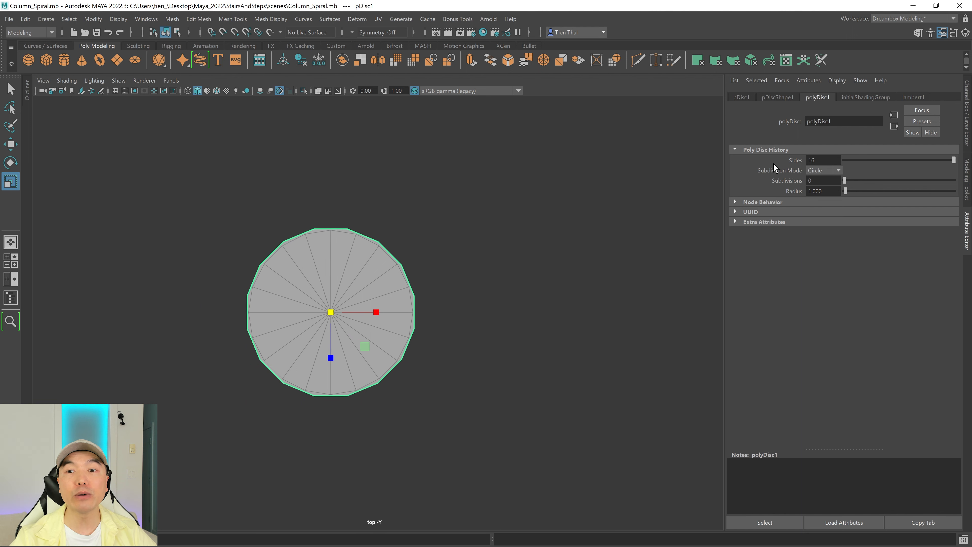
left_click(822, 161)
type("2")
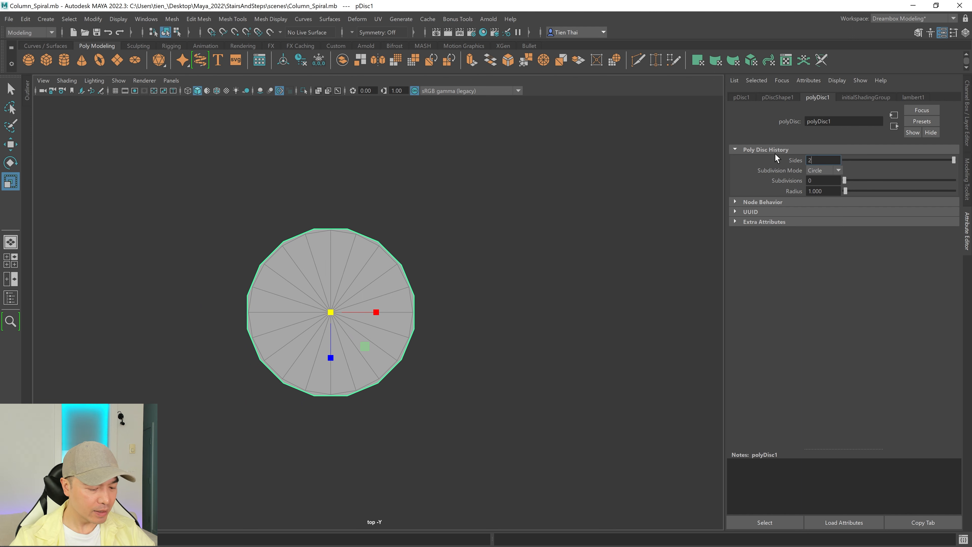
type("0")
key("Return")
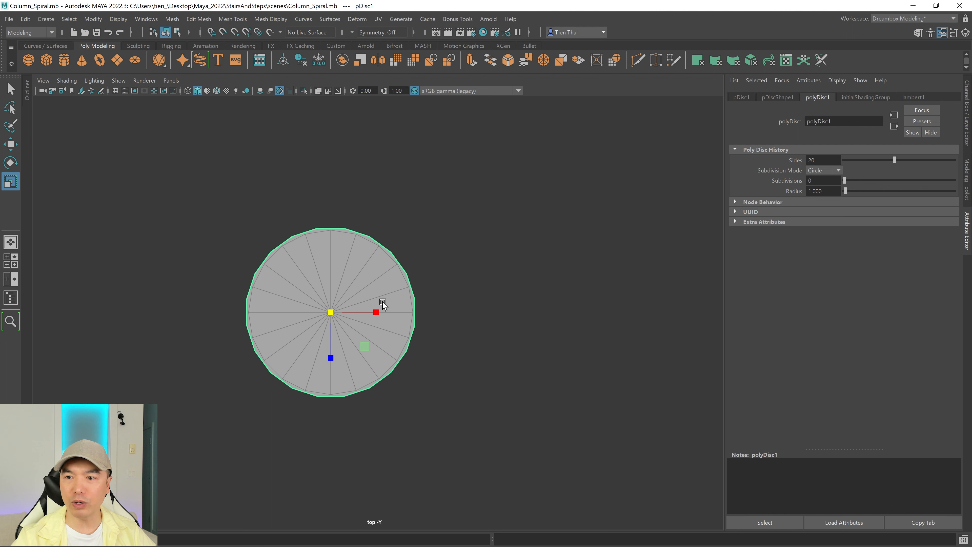
Step: Hide the Reference_Layer and switch the disc to vertex selection mode
left_click(969, 102)
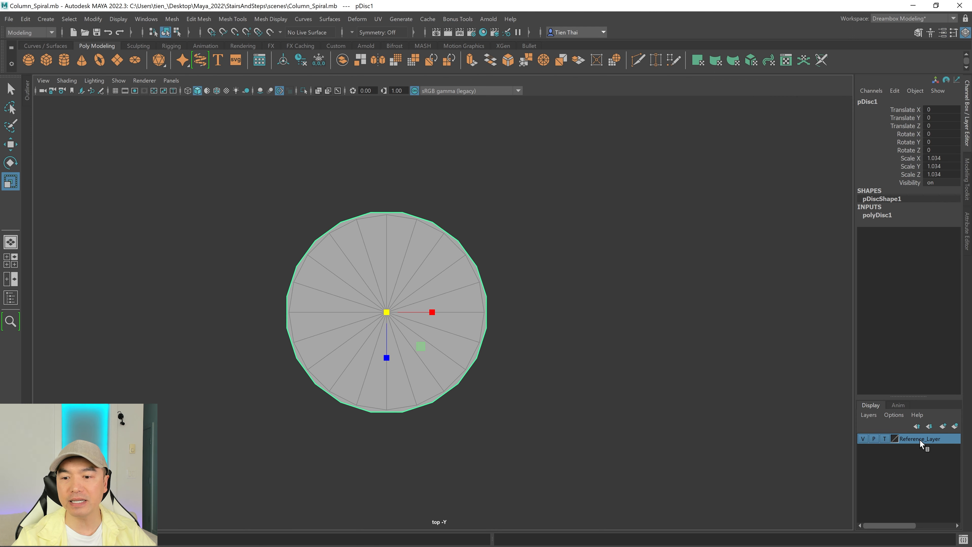
left_click(863, 439)
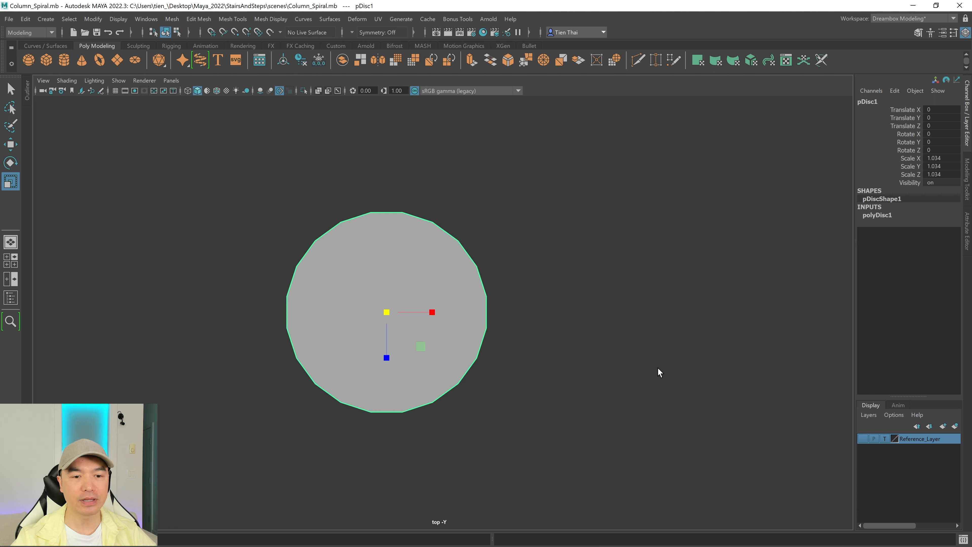
middle_click_drag(637, 260, 569, 264, "alt")
right_click_drag(586, 208, 521, 210)
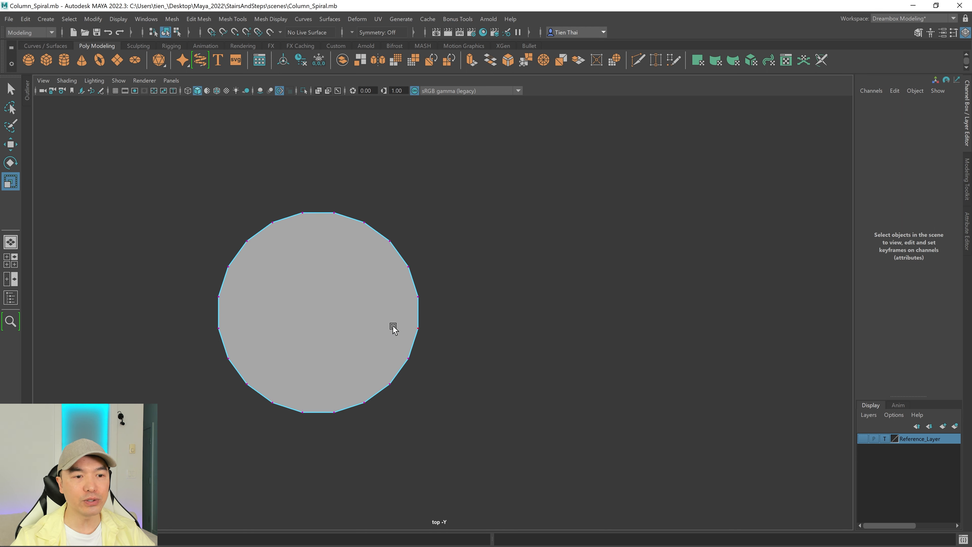
Step: Connect the two opposite vertices just below the disc's top edge with a horizontal edge using Connect Components
left_click_drag(254, 219, 384, 229)
middle_click_drag(576, 413, 580, 456, "alt")
key("w")
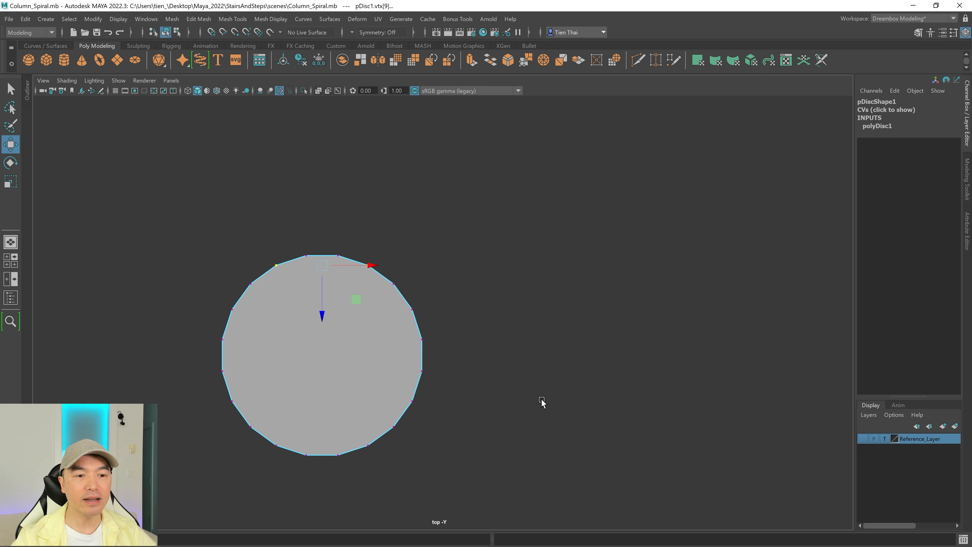
right_click(584, 321, "shift")
left_click(581, 375)
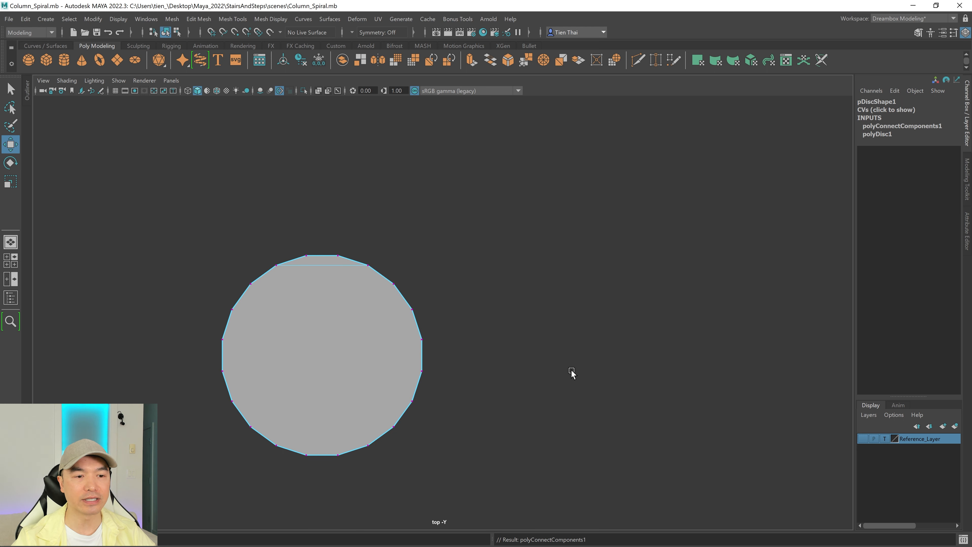
Step: Connect each remaining pair of opposite vertices down the disc with horizontal edges, stopping above the bottom edge
left_click_drag(225, 286, 421, 292)
key("g")
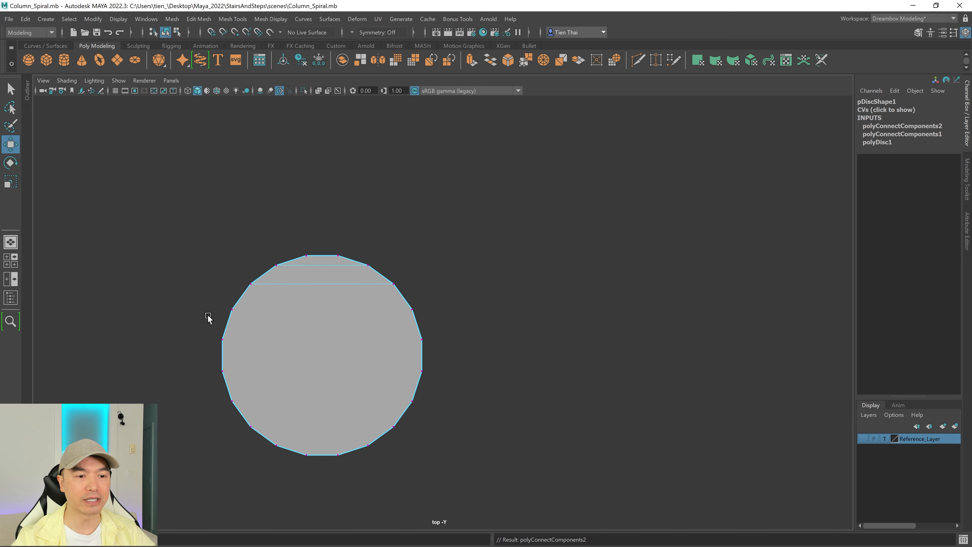
left_click_drag(205, 302, 418, 322)
key("g")
left_click_drag(210, 333, 460, 343)
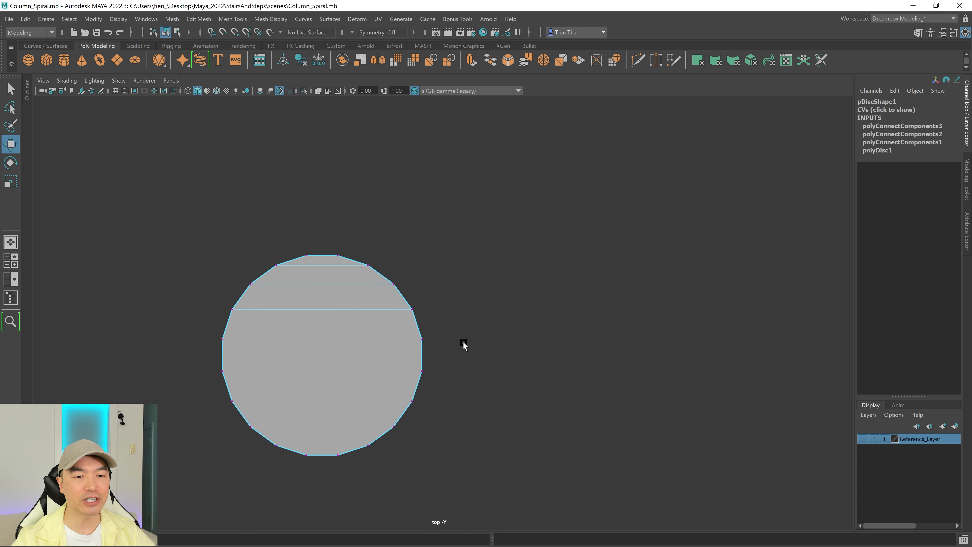
key("g")
left_click_drag(202, 363, 442, 371)
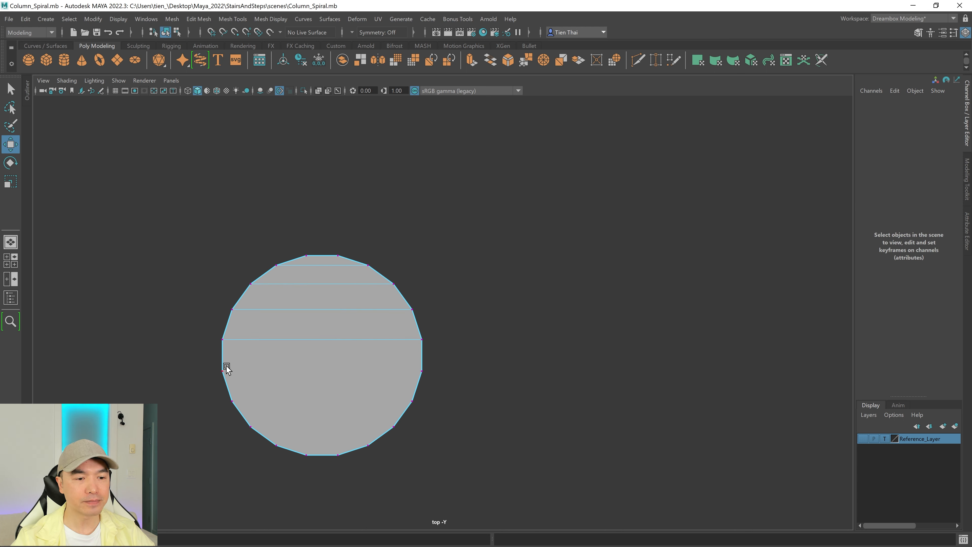
left_click_drag(207, 364, 423, 385)
key("g")
left_click_drag(215, 395, 443, 402)
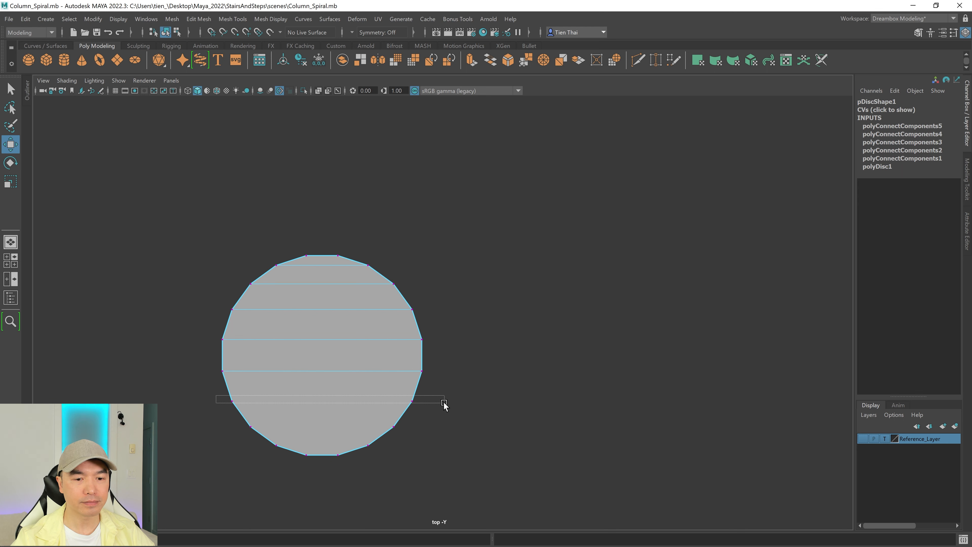
key("g")
left_click_drag(241, 418, 419, 436)
key("g")
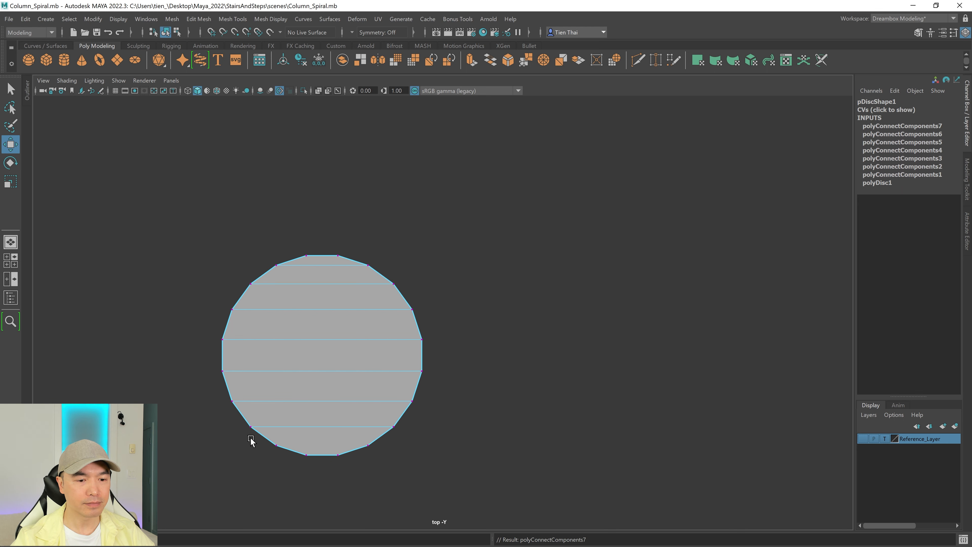
left_click_drag(250, 438, 410, 449)
key("g")
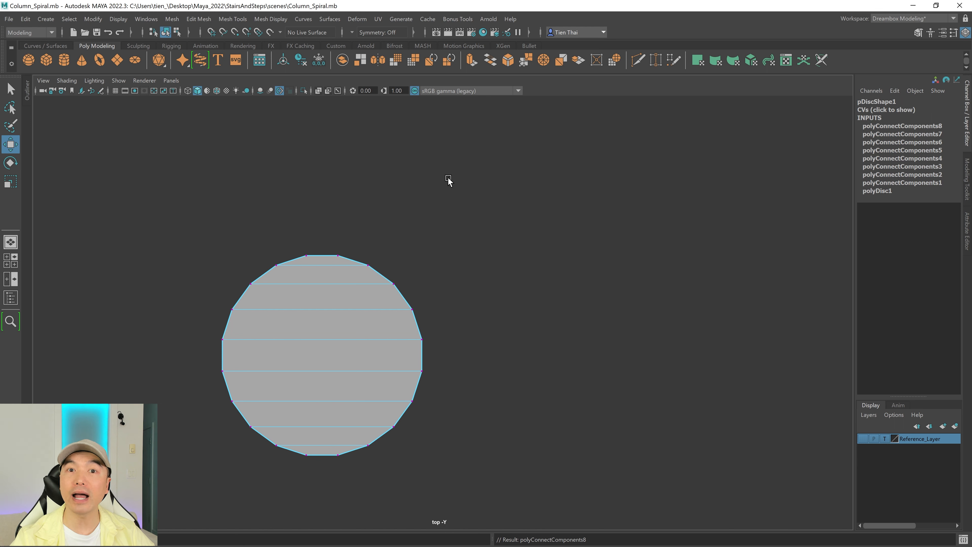
Step: Select all vertices on the disc's right half and move them outward along X to stretch it into a long step
left_click_drag(327, 224, 484, 482)
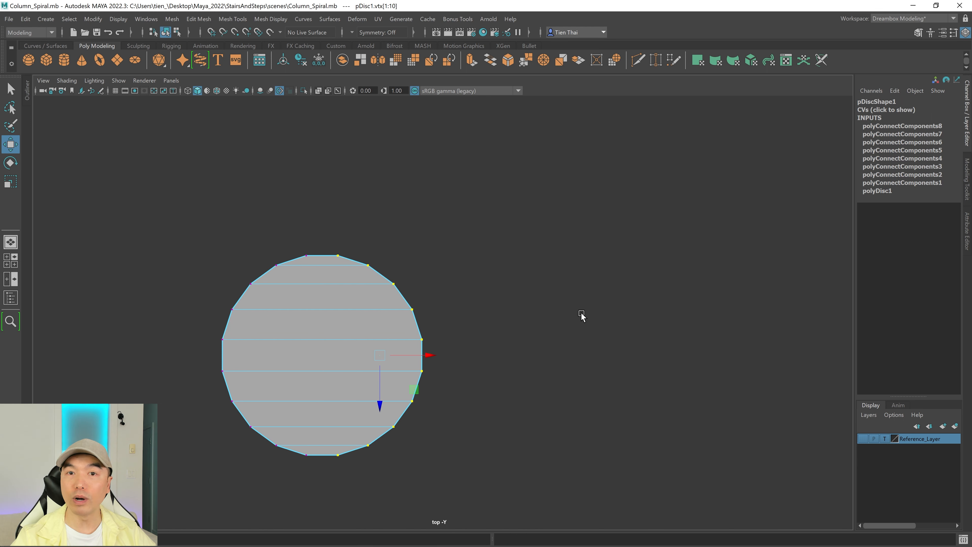
middle_click_drag(594, 282, 536, 214, "alt")
left_click_drag(384, 279, 777, 256)
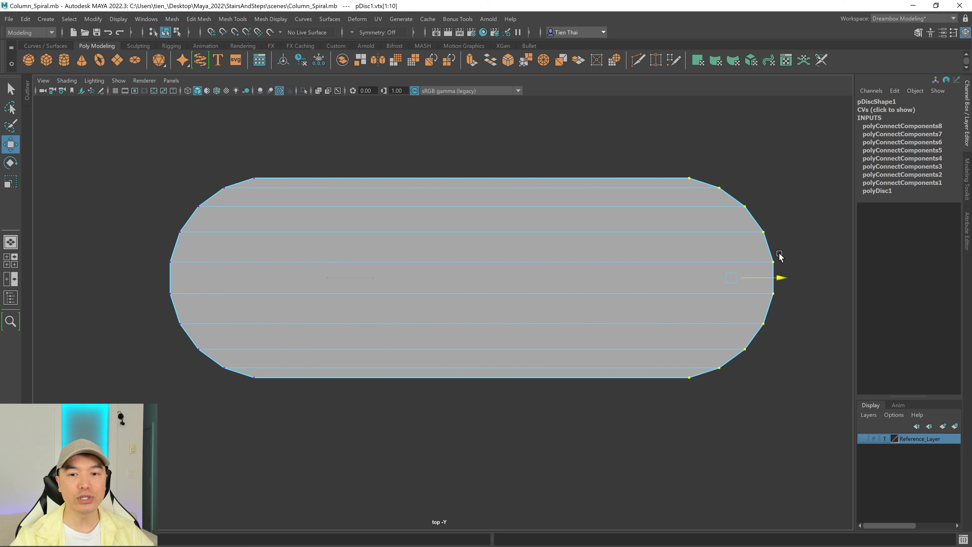
scroll(753, 322, "down", 5)
middle_click_drag(686, 321, 651, 317, "alt")
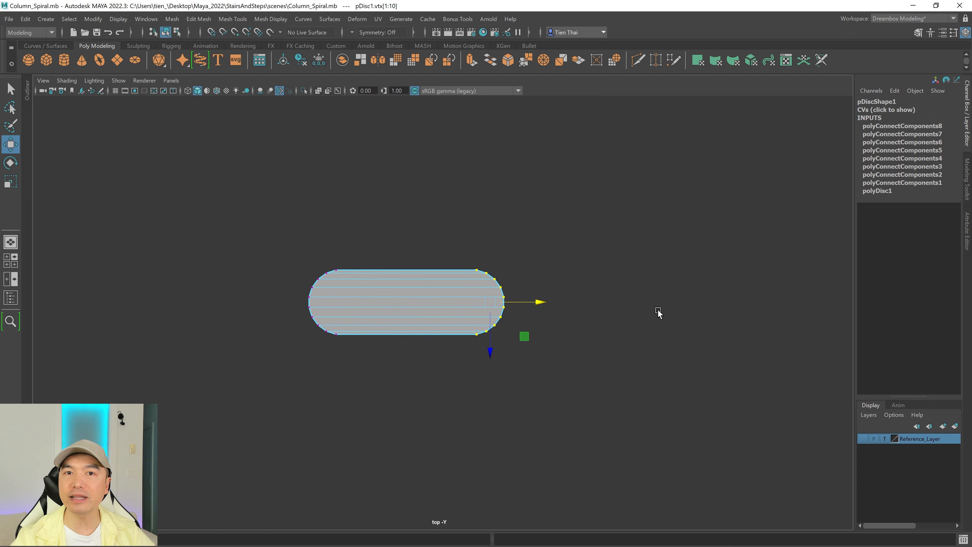
Step: Widen the outer end vertices along Z into a wedge and move them farther outward along X
key("r")
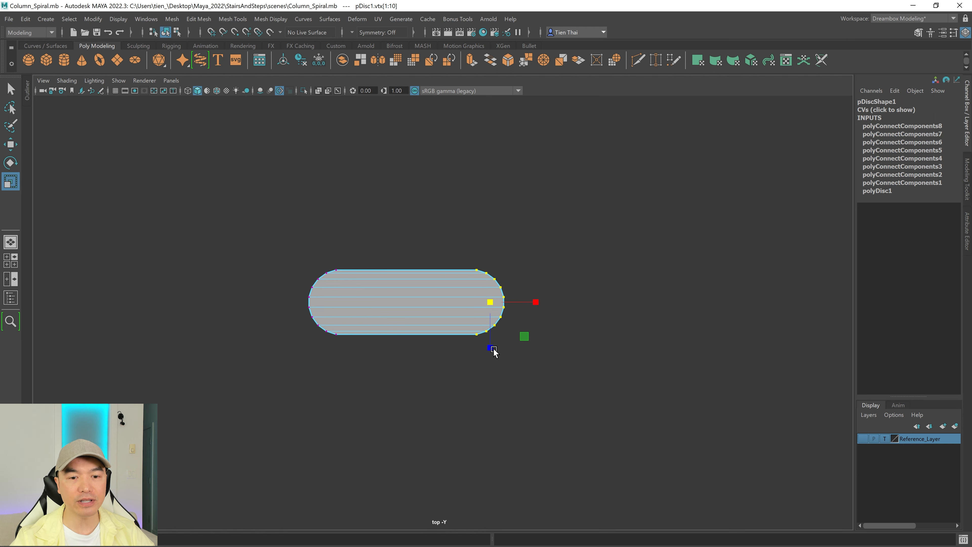
left_click_drag(492, 346, 473, 399)
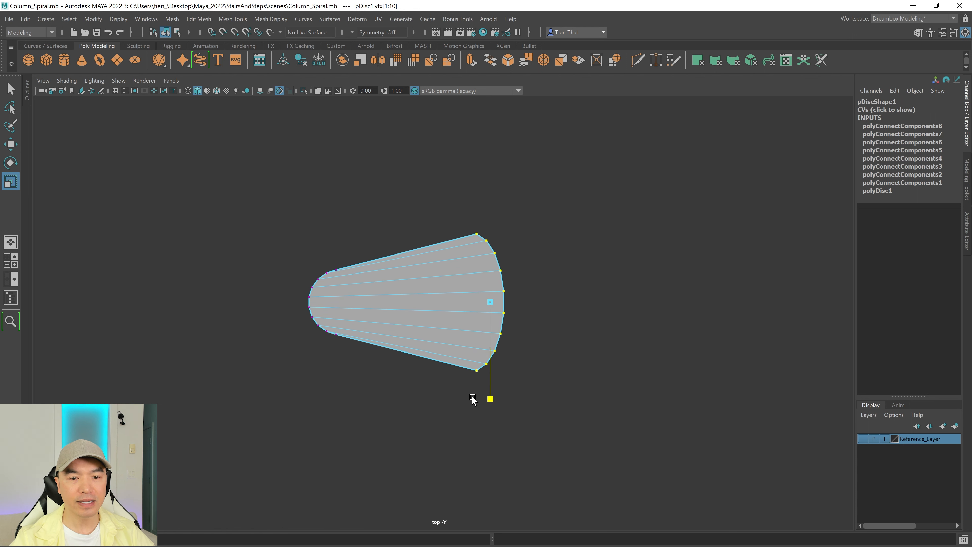
key("w")
left_click_drag(538, 302, 609, 303)
key("r")
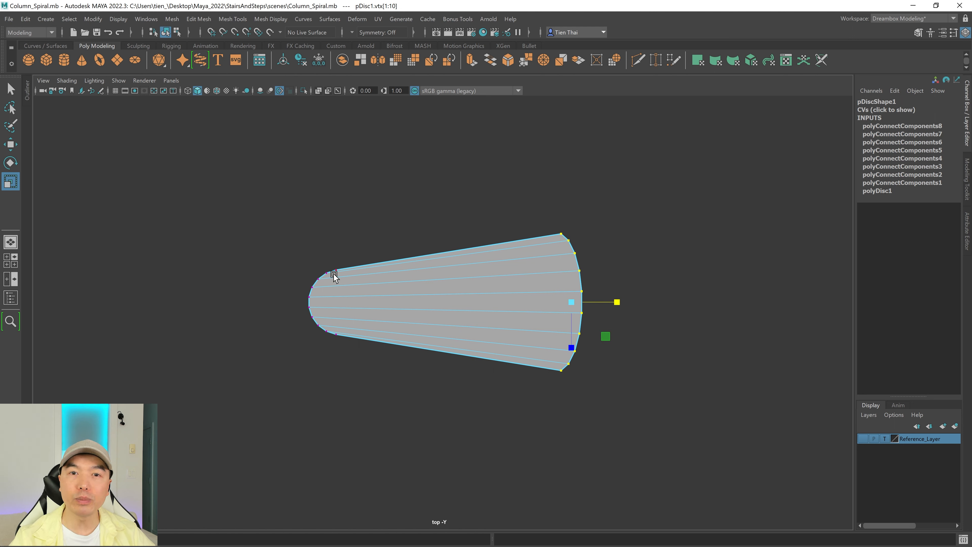
Step: Switch from the top view to the maximized perspective view and frame the wedge-shaped step
scroll(337, 273, "down", 5)
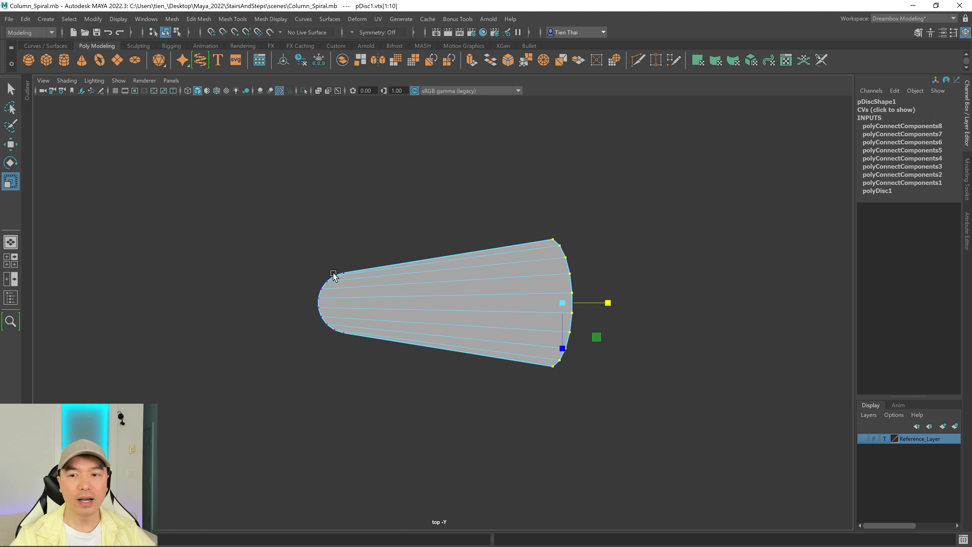
middle_click_drag(377, 215, 219, 206, "alt")
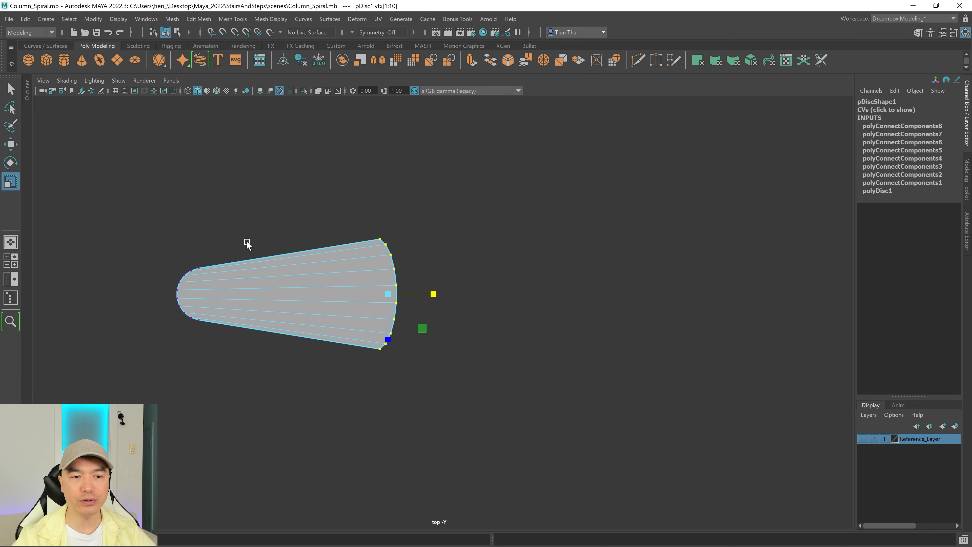
key("space")
key("space")
middle_click_drag(622, 351, 398, 217, "alt")
right_click_drag(398, 217, 628, 282, "alt")
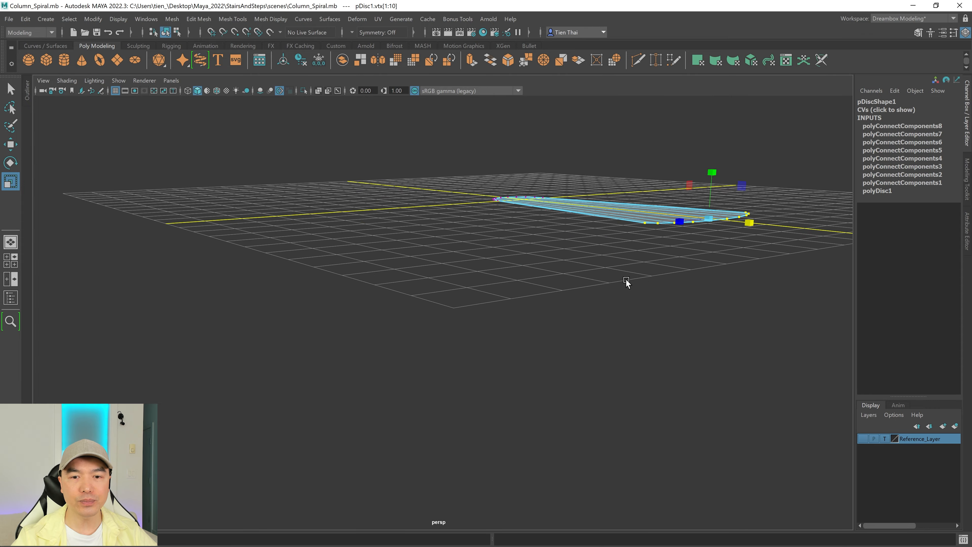
middle_click_drag(628, 283, 513, 303, "alt")
left_click_drag(512, 303, 647, 377, "alt")
right_click_drag(647, 377, 594, 370, "alt")
middle_click_drag(594, 370, 483, 379, "alt")
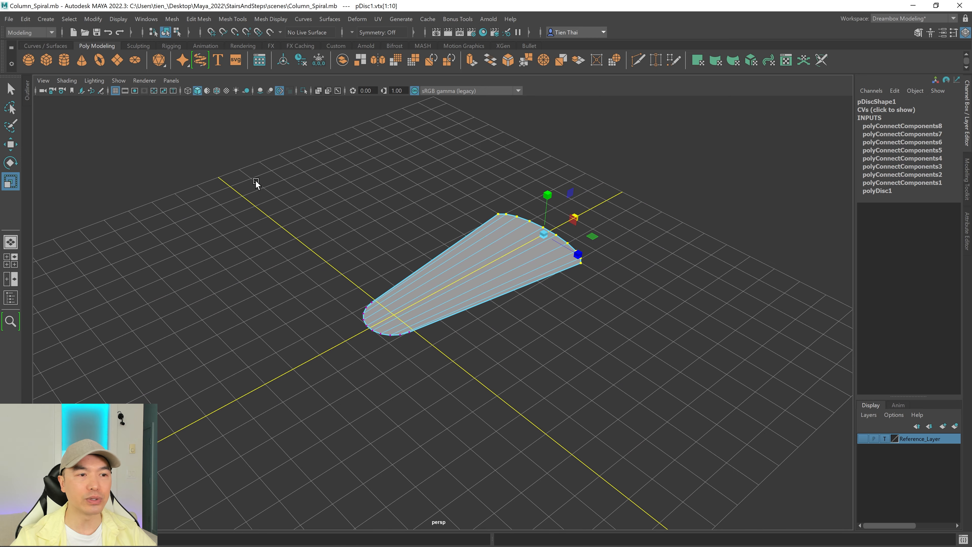
Step: Hide the grid in the perspective view and return the step mesh to object mode
left_click(115, 90)
key("F8")
left_click_drag(711, 379, 611, 410, "alt")
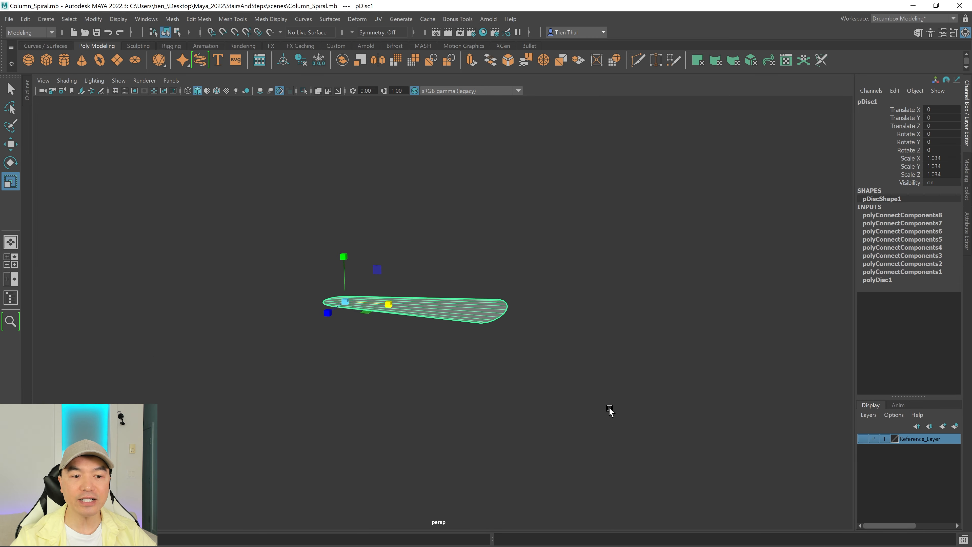
middle_click_drag(611, 411, 625, 423, "alt")
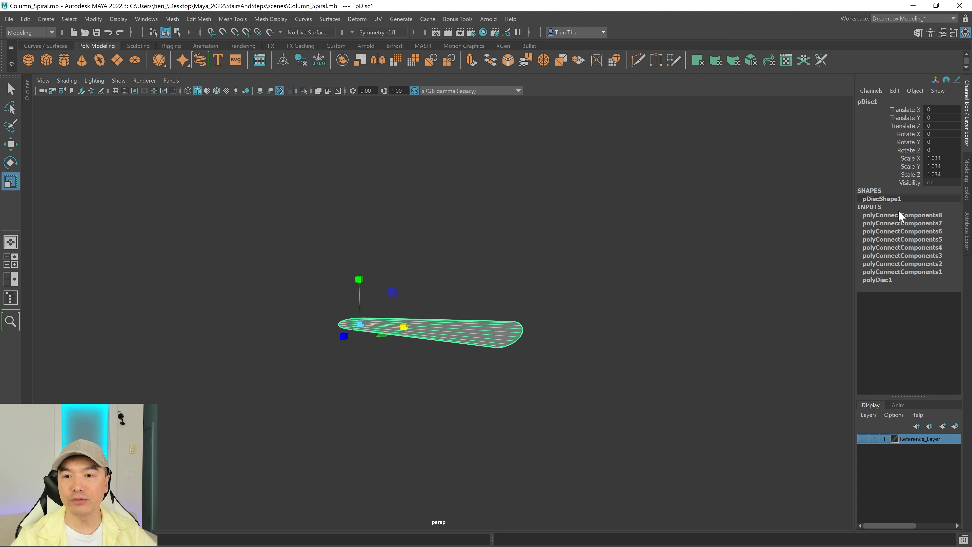
Step: Extrude all faces of the flat step upward to give it thickness
left_click(968, 184)
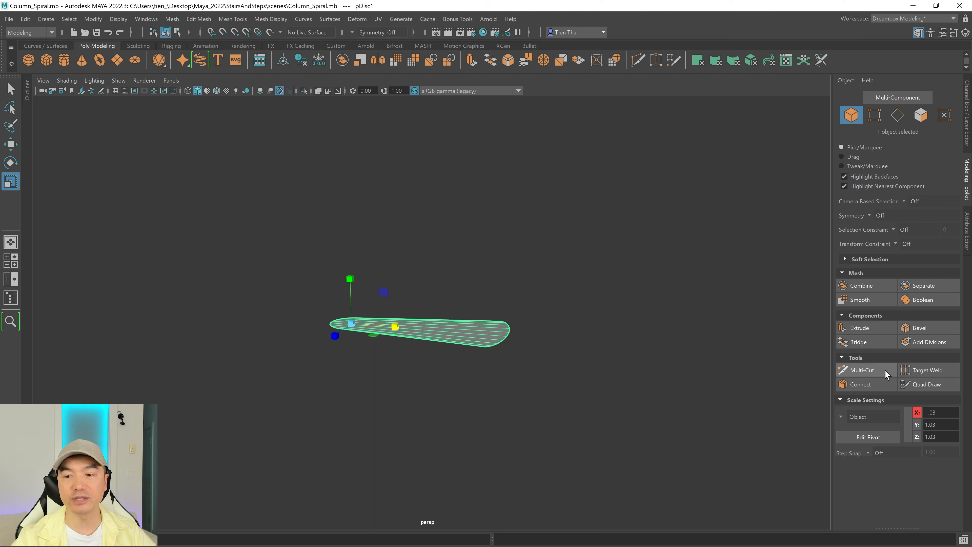
middle_click_drag(586, 345, 535, 374, "alt")
key("w")
right_click_drag(536, 373, 736, 400, "alt")
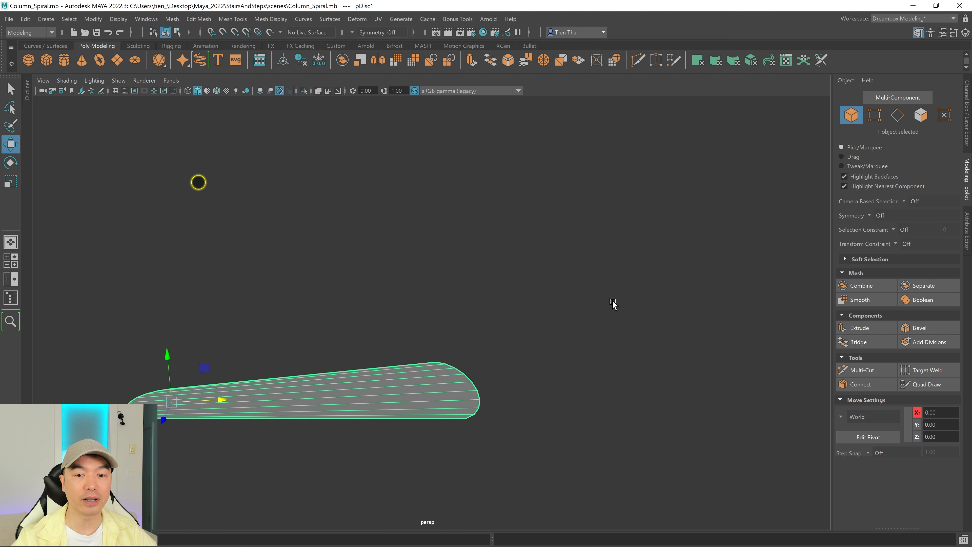
right_click(612, 305, "shift")
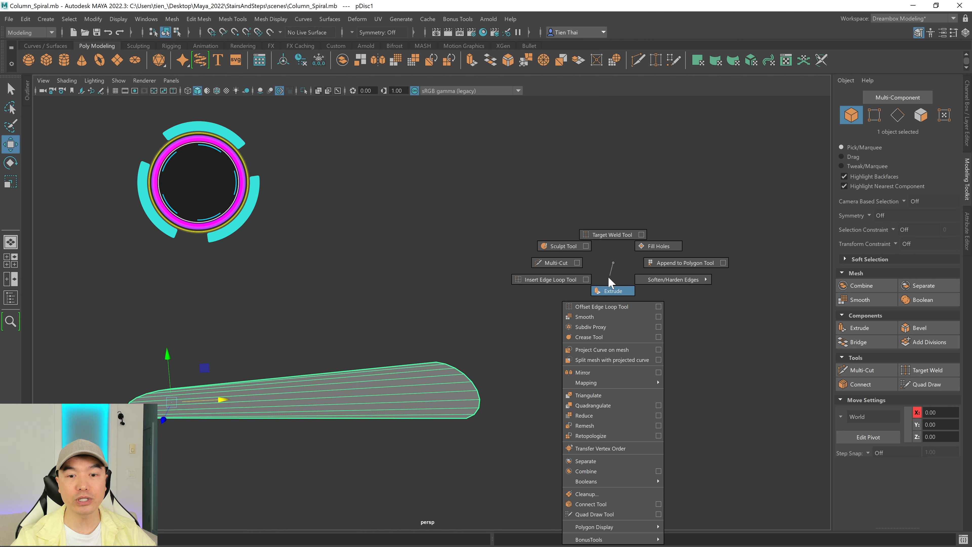
right_click_drag(611, 293, 610, 291, "shift")
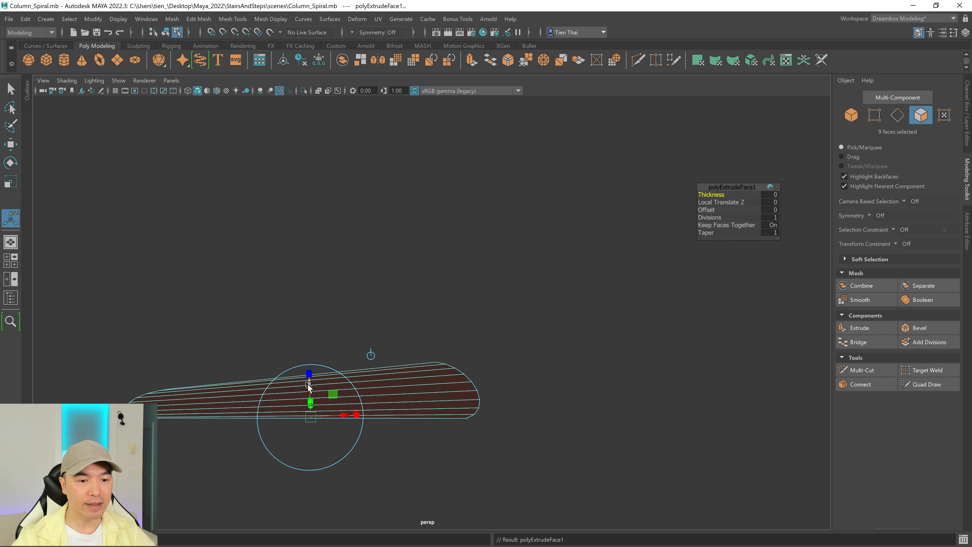
left_click_drag(308, 385, 310, 360)
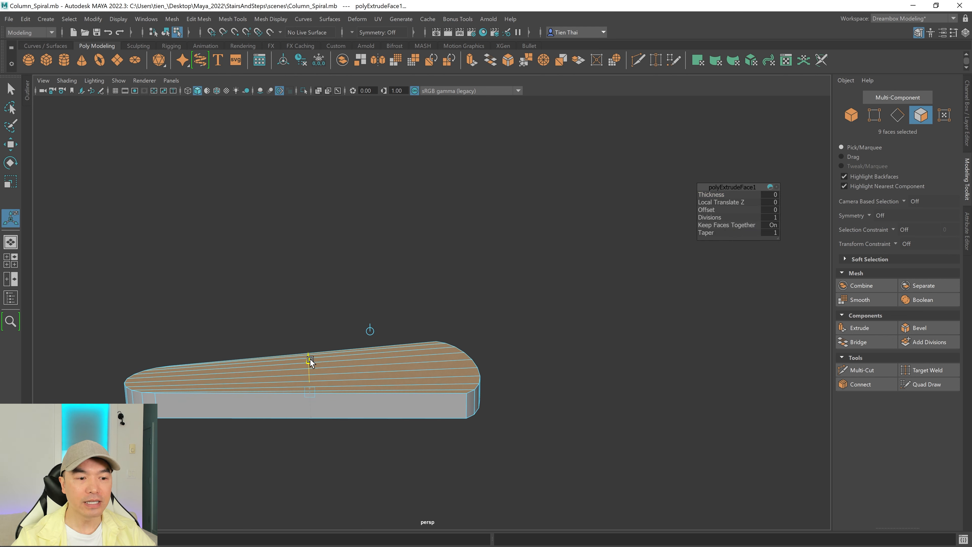
Step: Convert the selected top faces of the step to their edge perimeter
left_click_drag(315, 423, 560, 374, "alt")
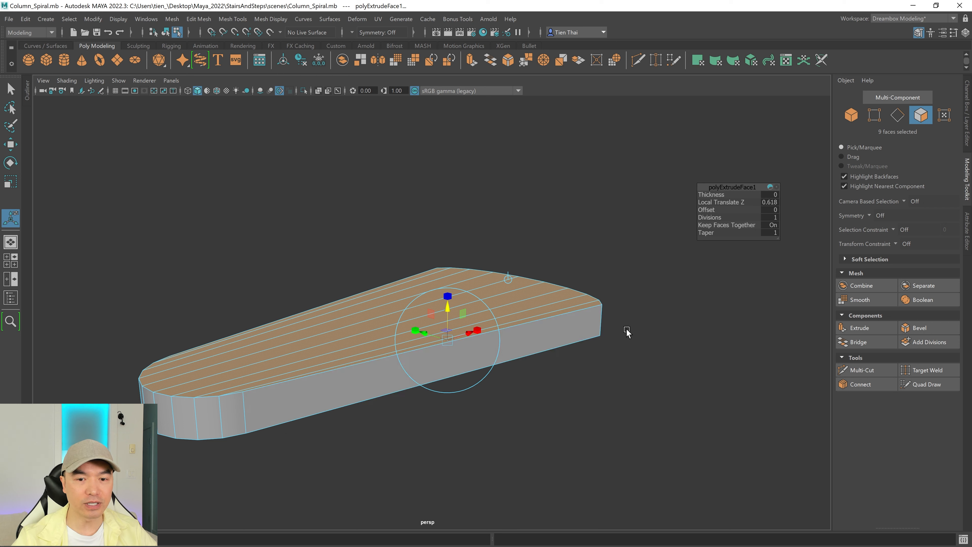
left_click_drag(457, 353, 479, 366, "alt")
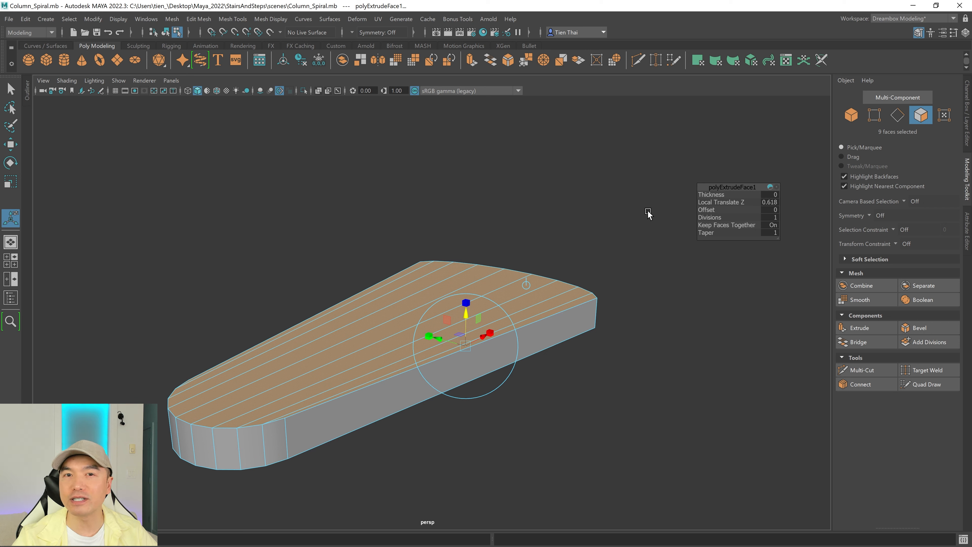
left_click_drag(560, 289, 543, 295, "alt")
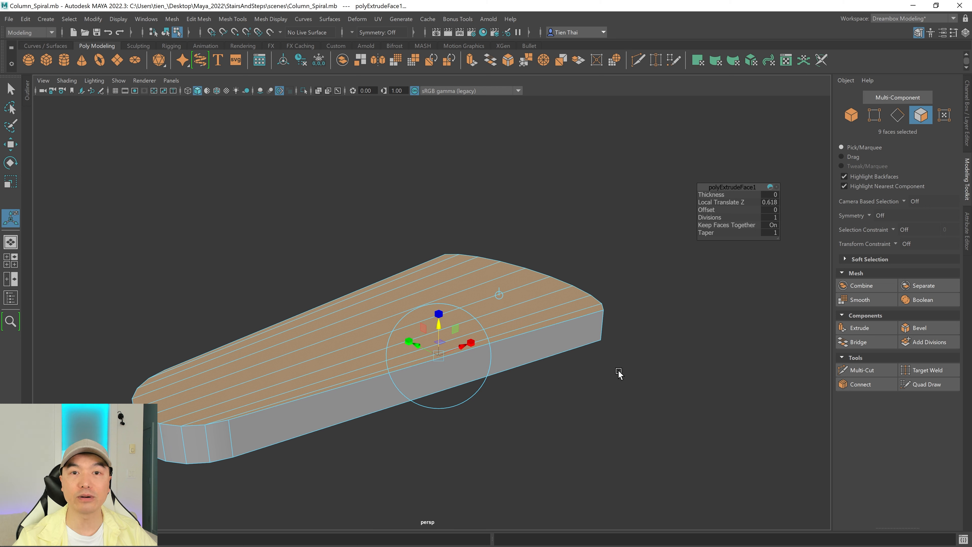
right_click(655, 327, "shift")
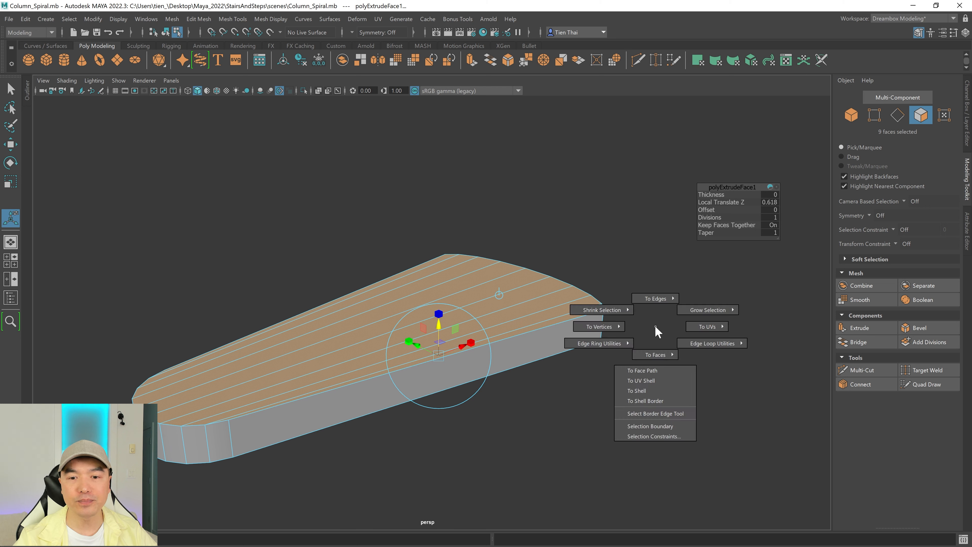
mouse_move(650, 291)
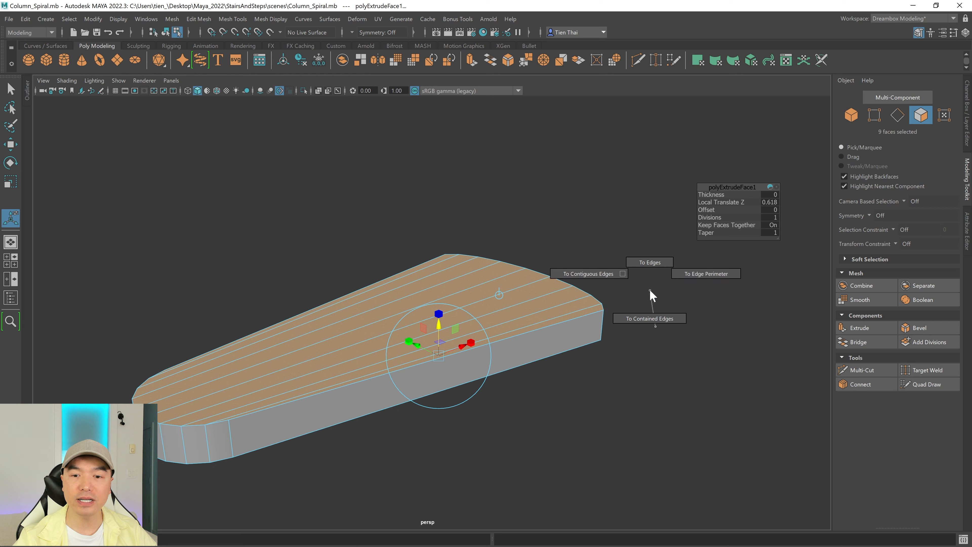
left_click(699, 273)
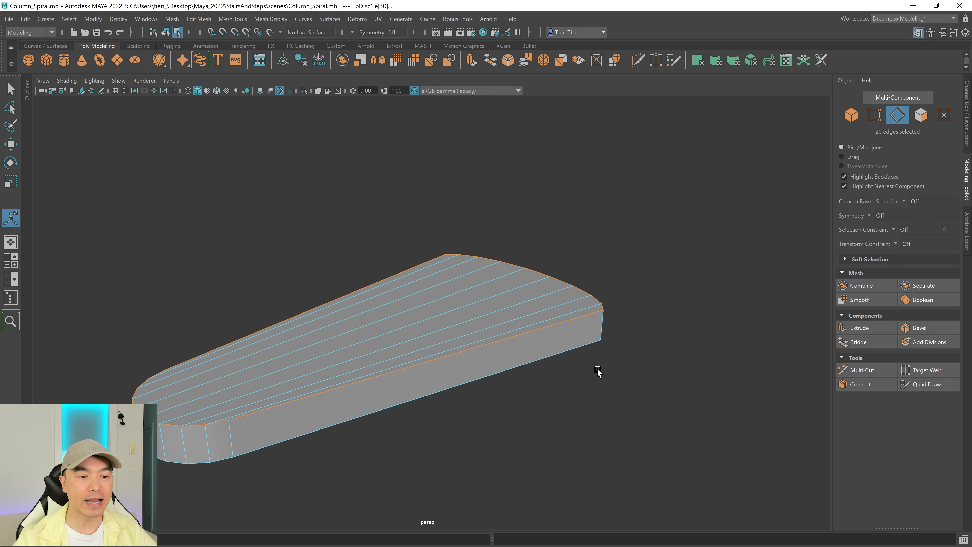
Step: Add the step's bottom perimeter edge loop to the edge selection and check both loops in wireframe display
left_click_drag(597, 369, 560, 330, "alt")
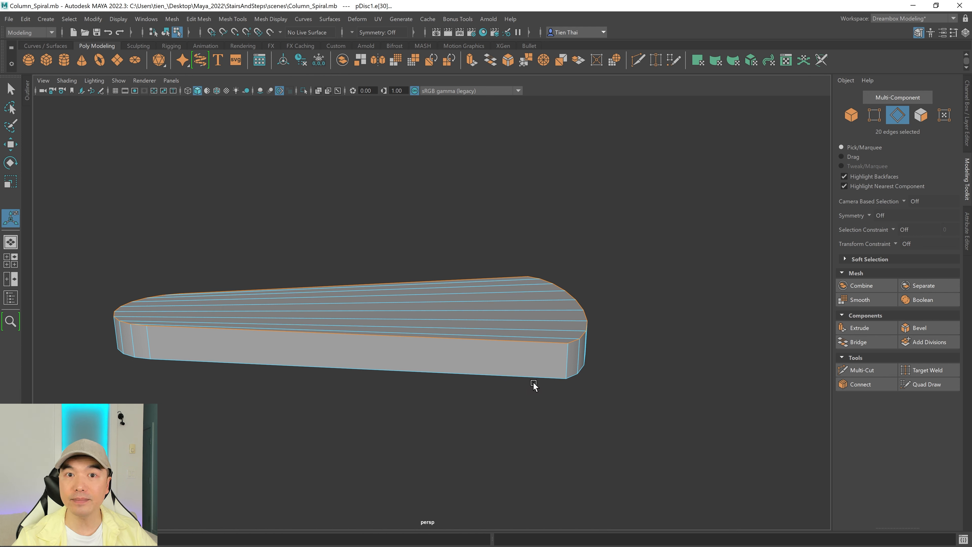
right_click(673, 324)
right_click_drag(672, 316, 671, 238)
double_click(459, 374, "shift")
left_click_drag(689, 356, 640, 368, "alt")
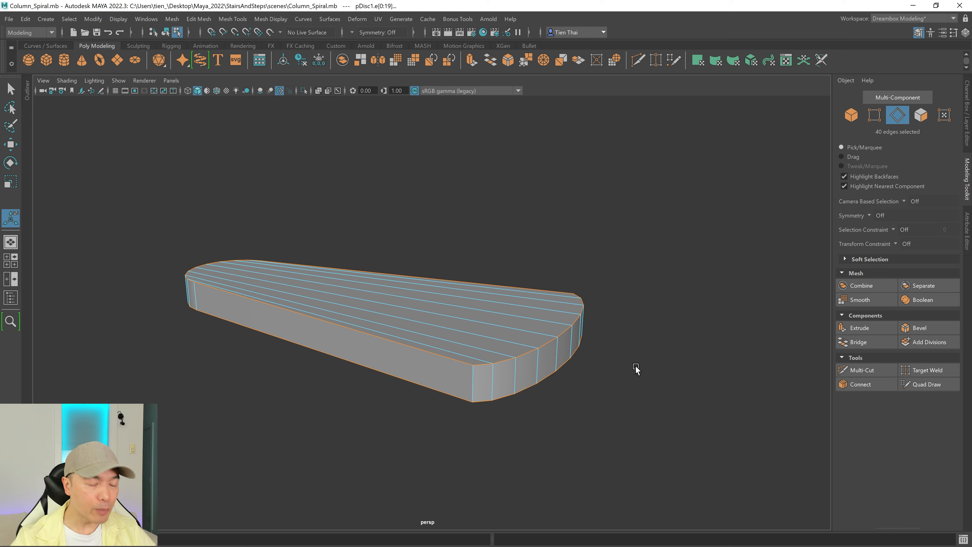
key("4")
left_click_drag(521, 371, 579, 328, "alt")
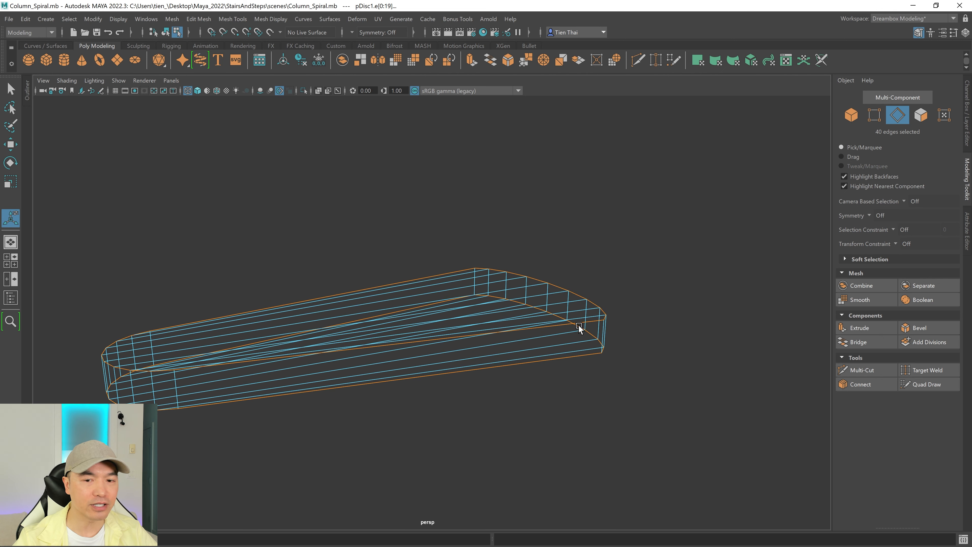
left_click(967, 178)
key("5")
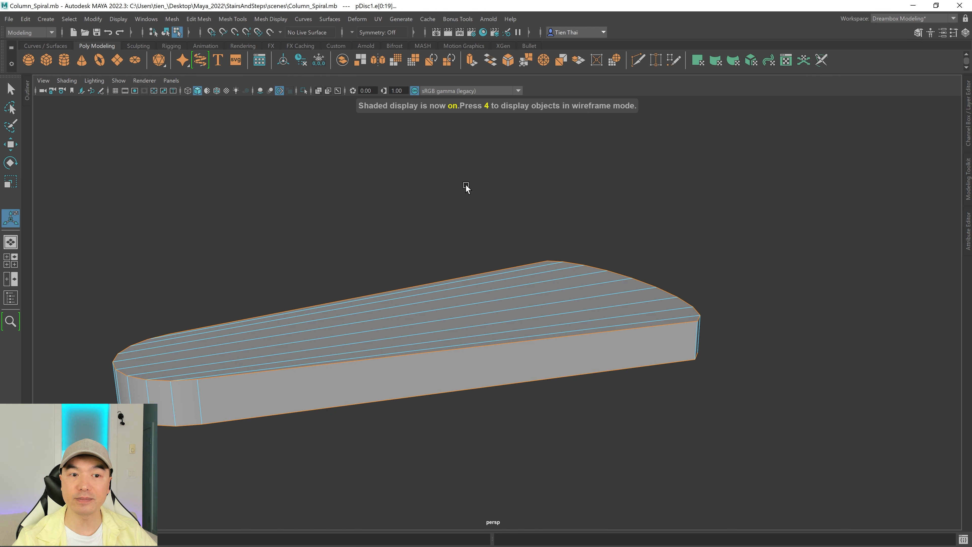
Step: Bevel the selected top and bottom perimeter edges with a fraction of 0.285 and return the step mesh to object mode
mouse_move(584, 338)
left_mouse_down("alt")
mouse_move(558, 332)
mouse_move(565, 340)
left_mouse_up("alt")
right_click(806, 345, "shift")
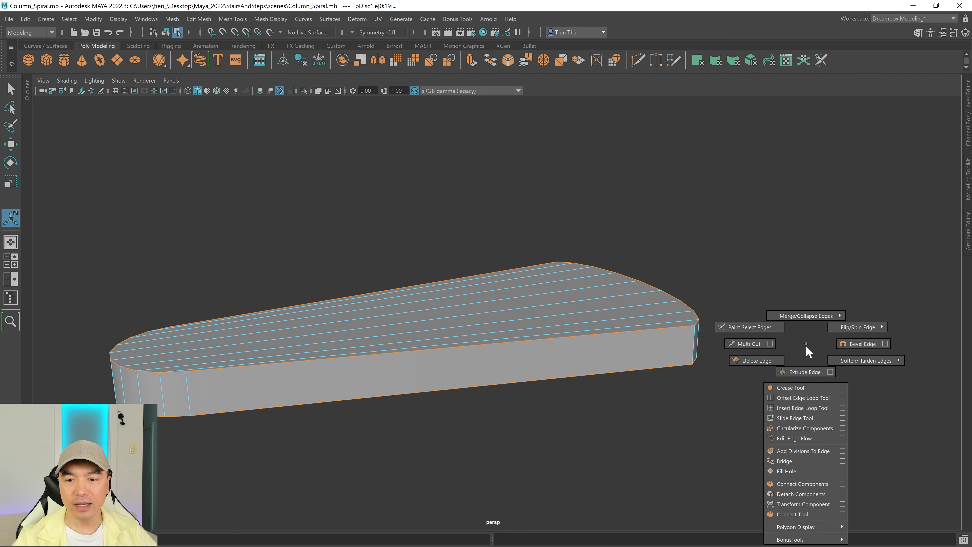
left_click(849, 343)
left_click_drag(724, 375, 748, 337, "alt")
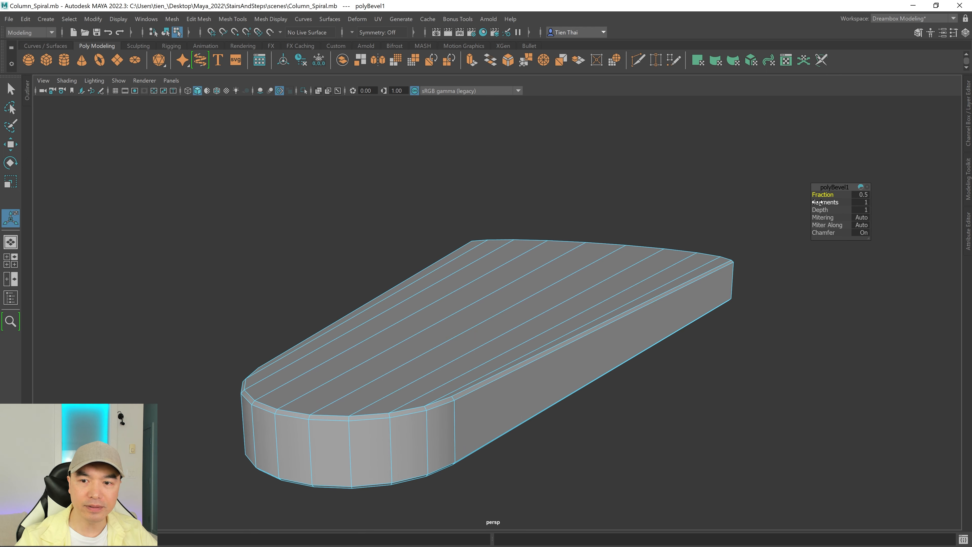
left_click_drag(823, 194, 769, 207)
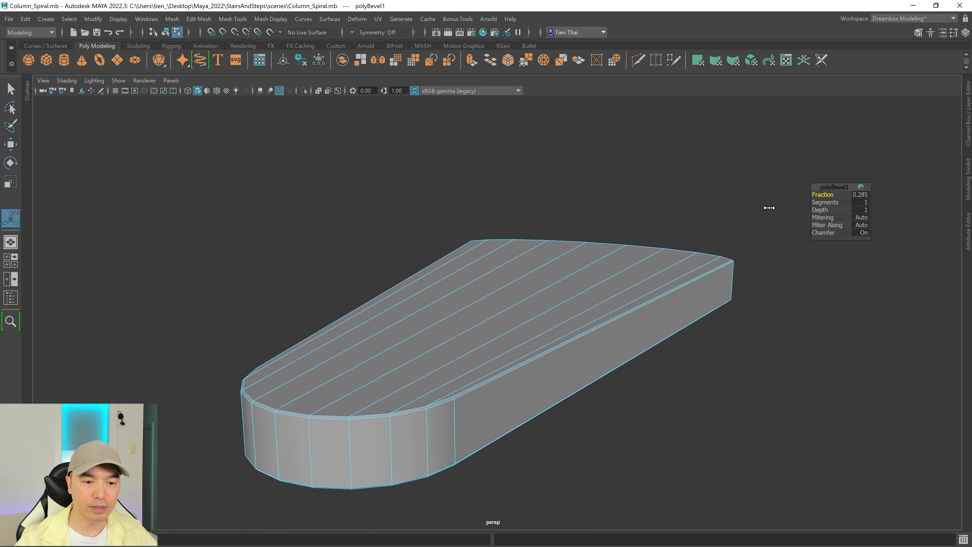
key("q")
right_click_drag(635, 283, 675, 251)
left_click_drag(719, 325, 593, 343, "alt")
scroll(591, 344, "down", 3)
middle_click_drag(590, 351, 611, 377, "alt")
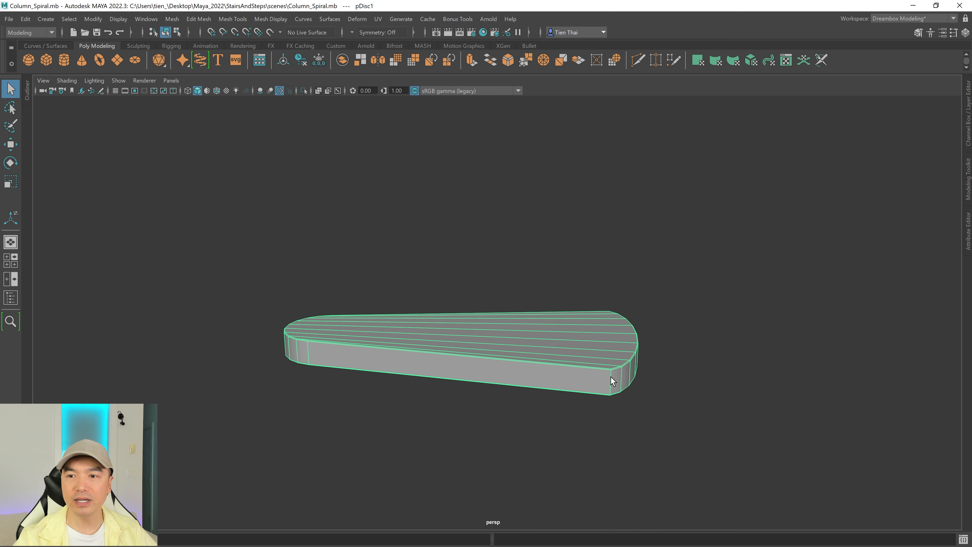
Step: Delete the step mesh's construction history and freeze its transformations
left_click(966, 100)
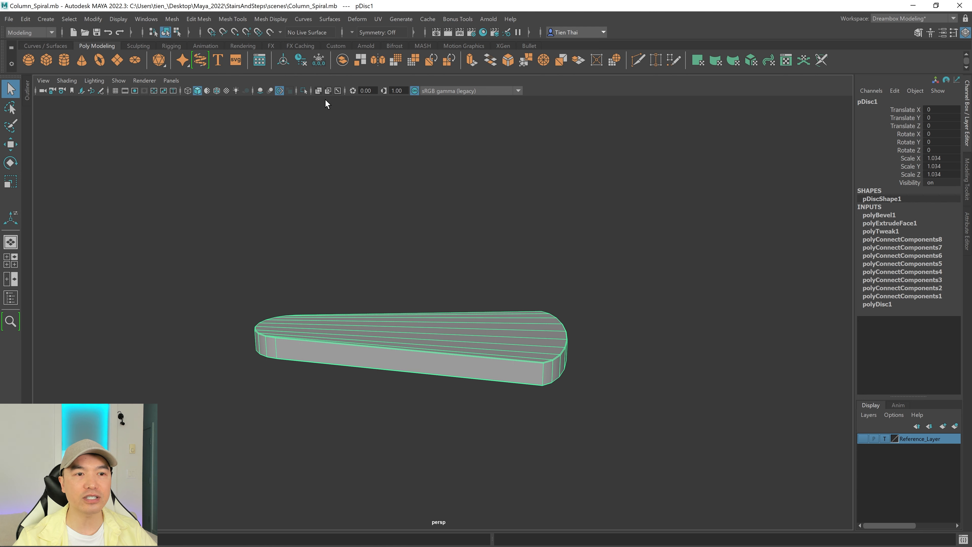
left_click(301, 62)
left_click(301, 62)
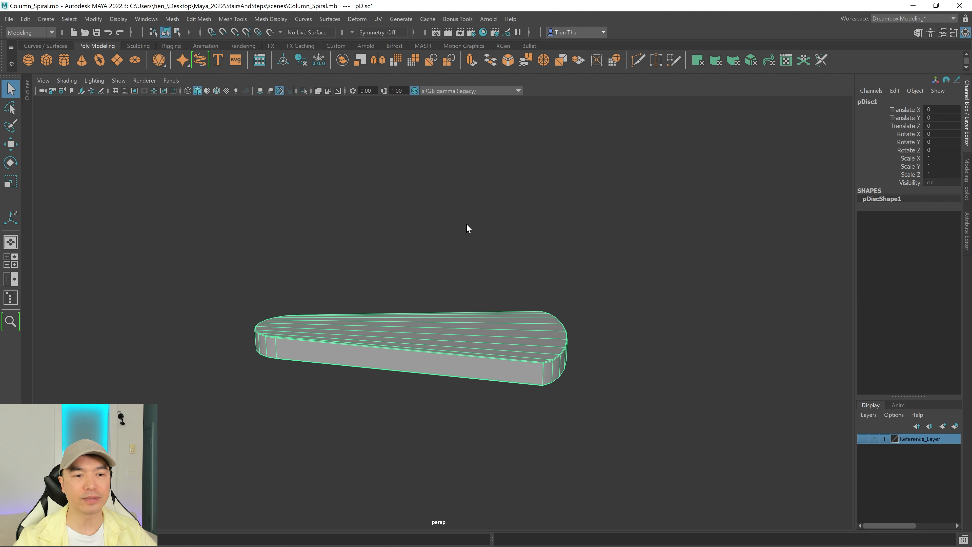
Step: Show the Outliner and rename the step mesh as Step
middle_click_drag(445, 278, 567, 279, "alt")
left_click(11, 297)
double_click(57, 163)
type("Step")
key("Return")
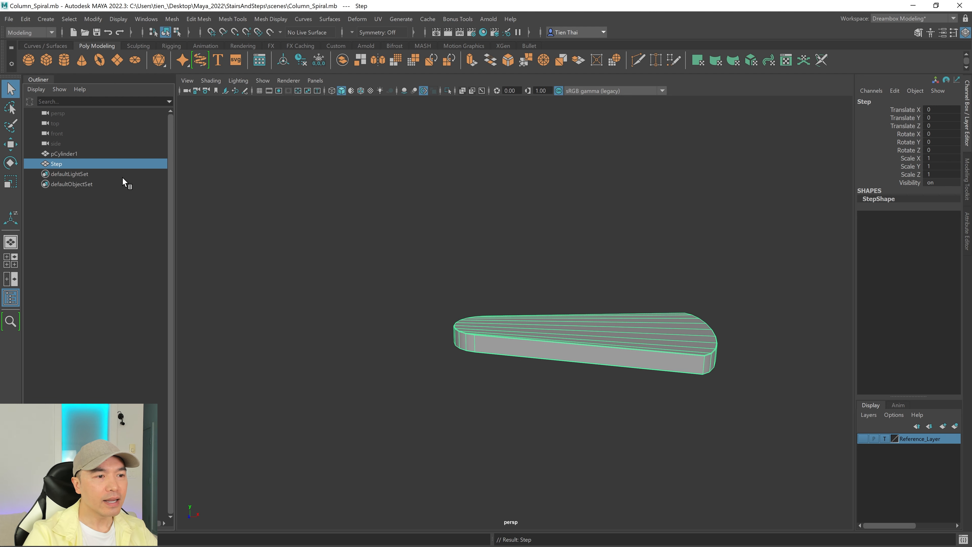
Step: Open the name of the reference cylinder for editing in the Outliner
left_click(72, 152)
double_click(73, 152)
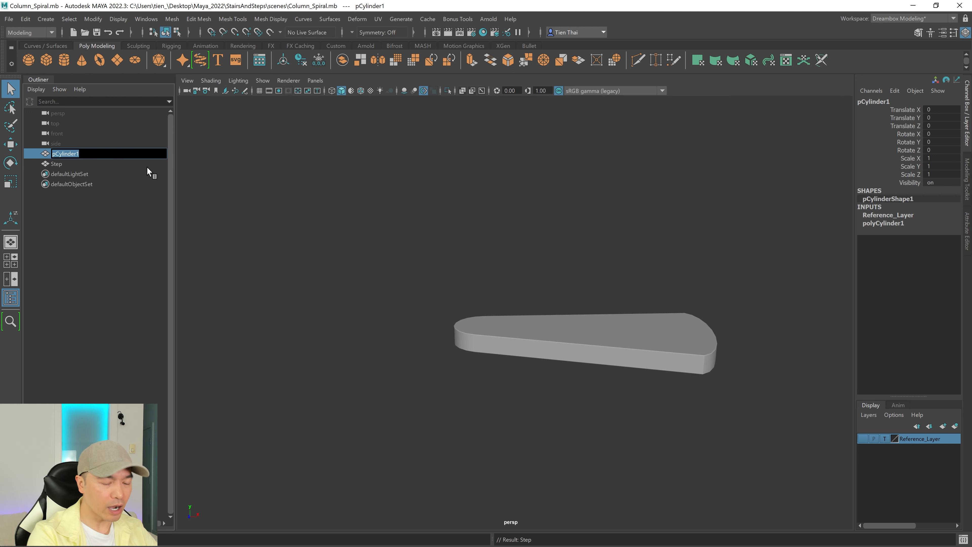